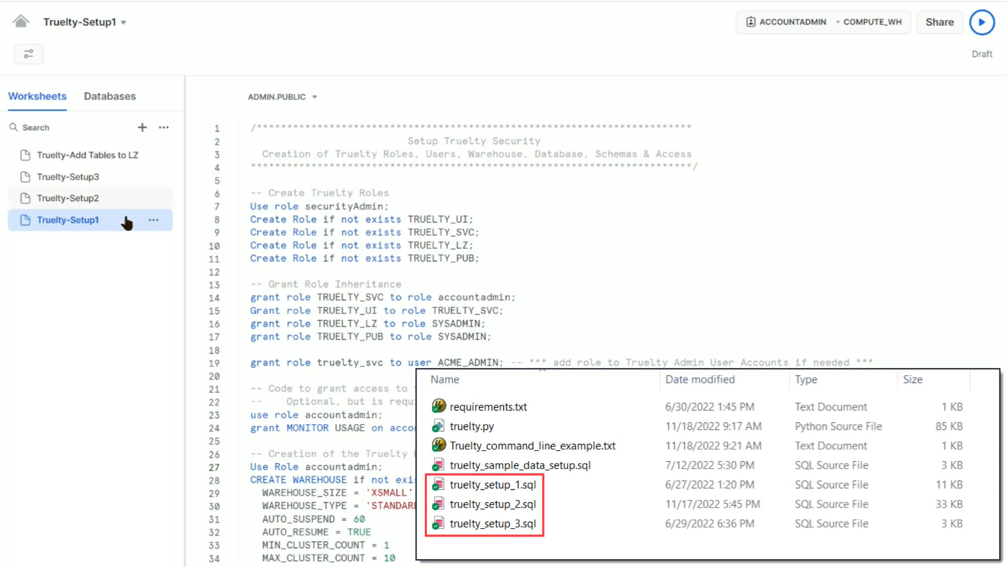
- Open the Truelty-Setup1 worksheet
{"action": "mouse_move", "coordinate": [74, 227]}
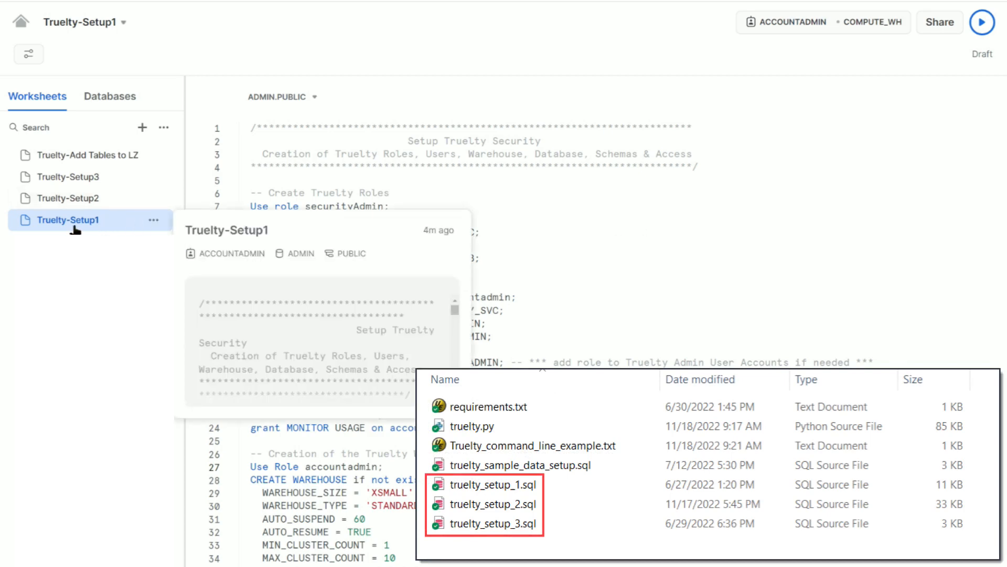
{"action": "left_click", "coordinate": [77, 199]}
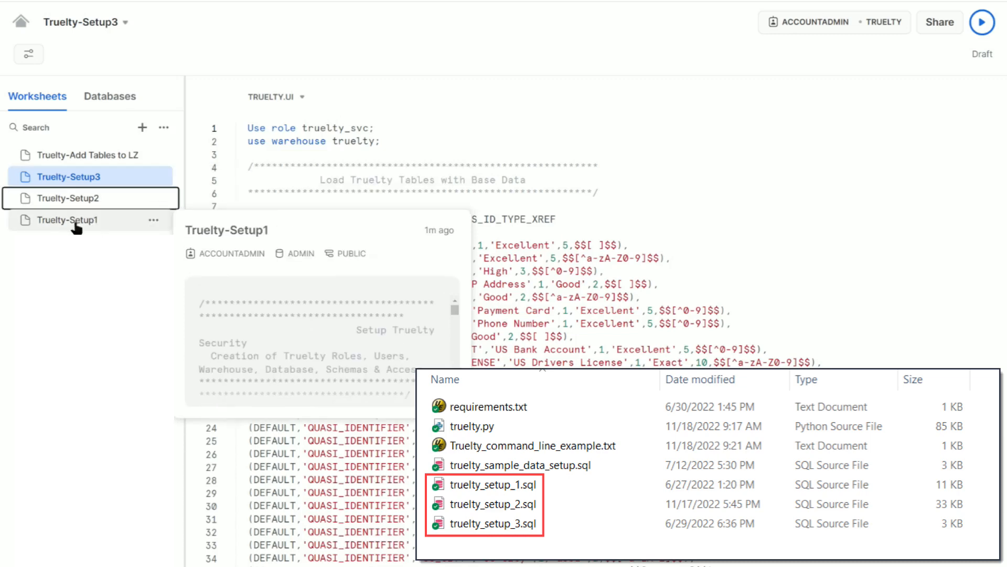
{"action": "left_click", "coordinate": [76, 223]}
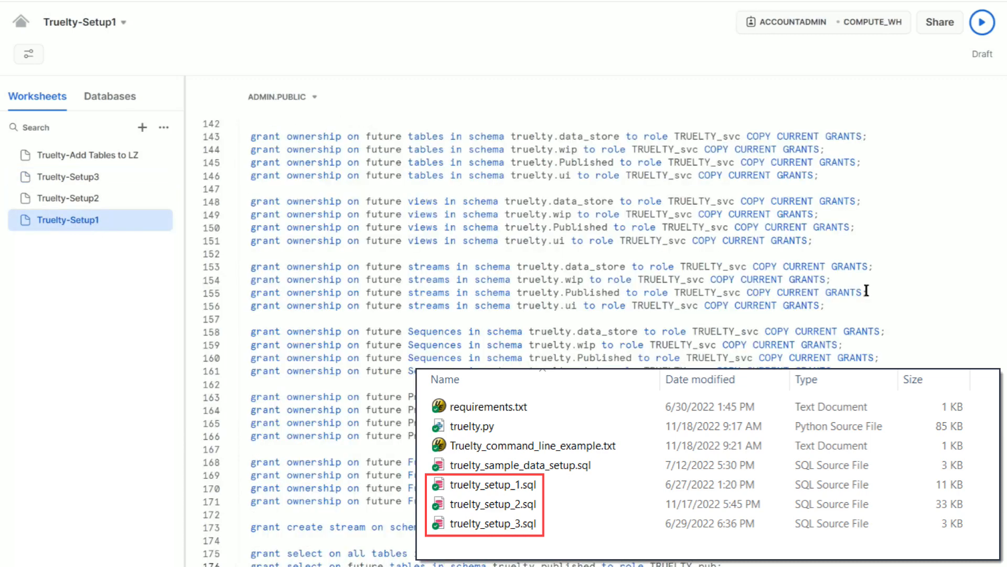
- Replace the user name placeholder in the grant role truelty_svc statement with ACME_ADMIN
{"action": "scroll", "coordinate": [629, 344], "scroll_direction": "up", "scroll_amount": 20}
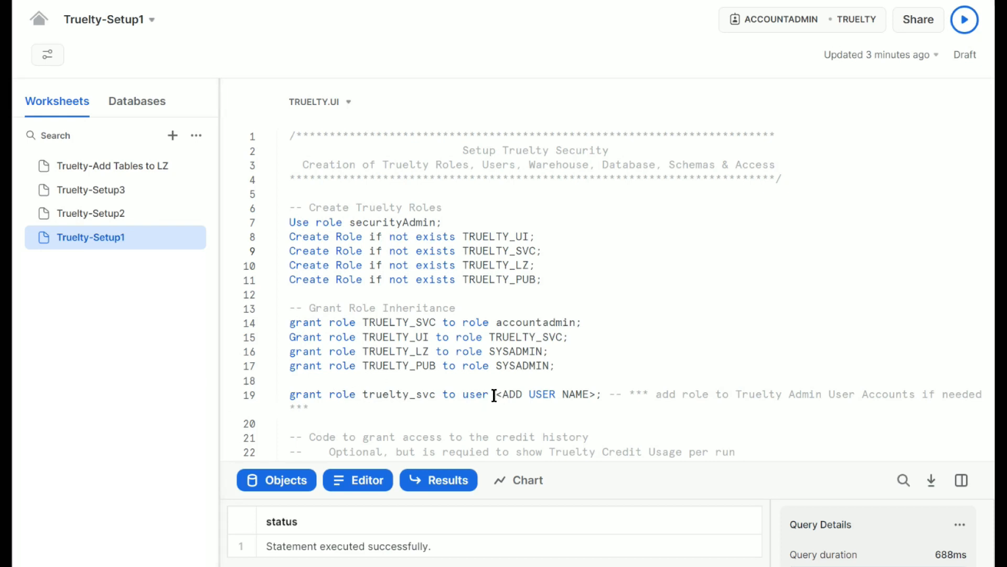
{"action": "left_click_drag", "start_coordinate": [496, 394], "coordinate": [597, 394]}
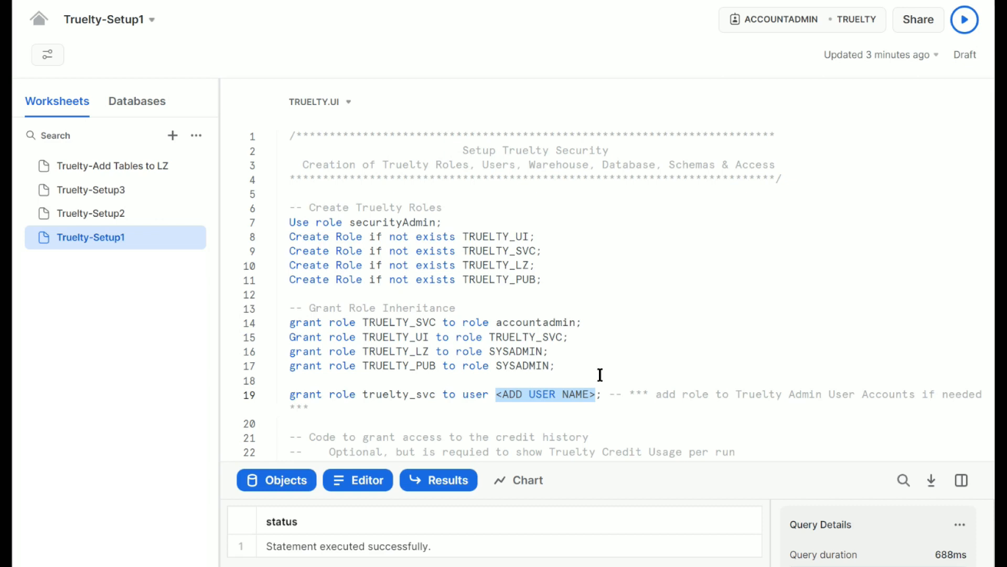
{"action": "type", "text": "ACME"}
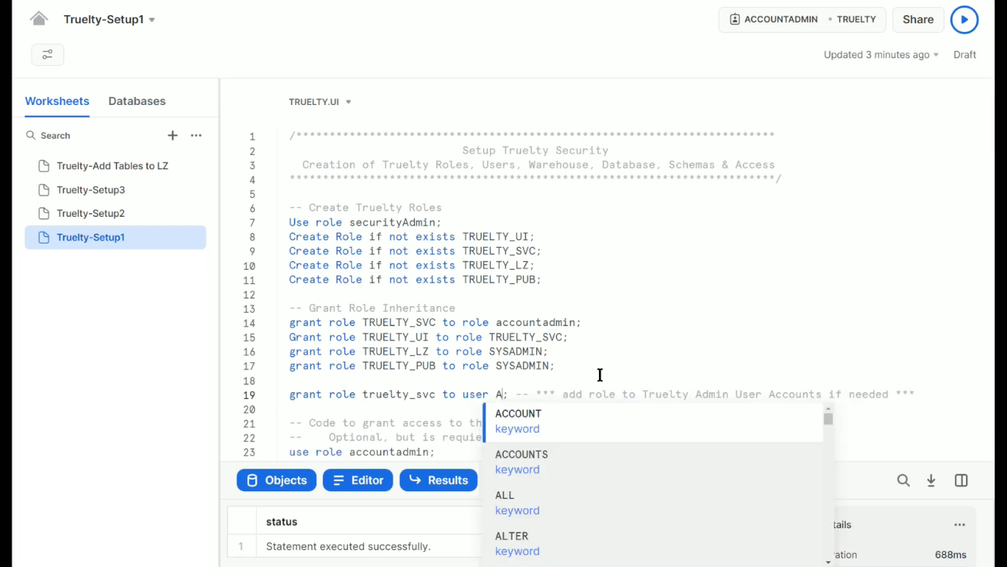
{"action": "type", "text": "_ADMIN"}
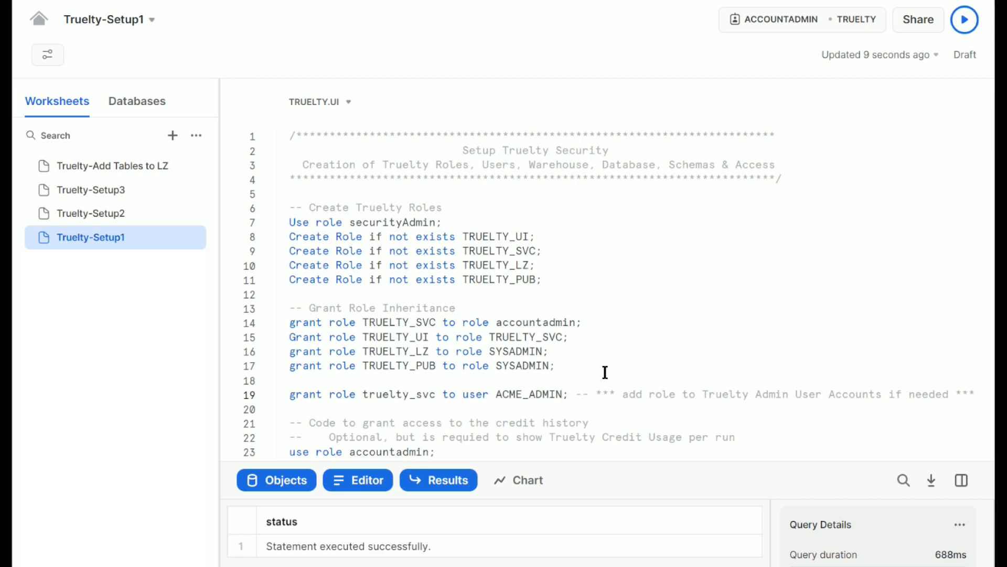
- Replace the password placeholder for the _truelty_svc user with a new password
{"action": "scroll", "coordinate": [605, 371], "scroll_direction": "down", "scroll_amount": 1}
{"action": "scroll", "coordinate": [605, 371], "scroll_direction": "down", "scroll_amount": 3}
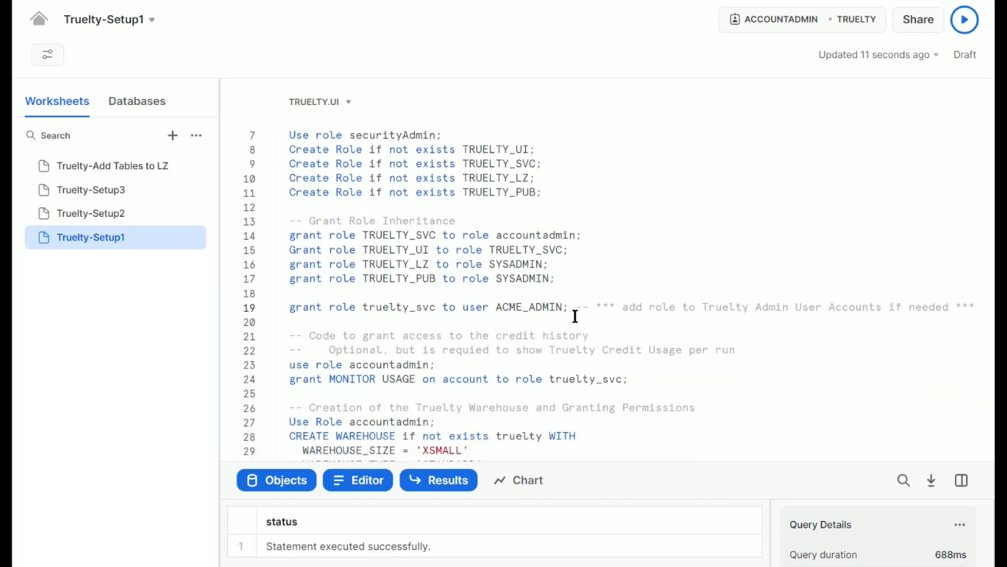
{"action": "scroll", "coordinate": [575, 316], "scroll_direction": "down", "scroll_amount": 7}
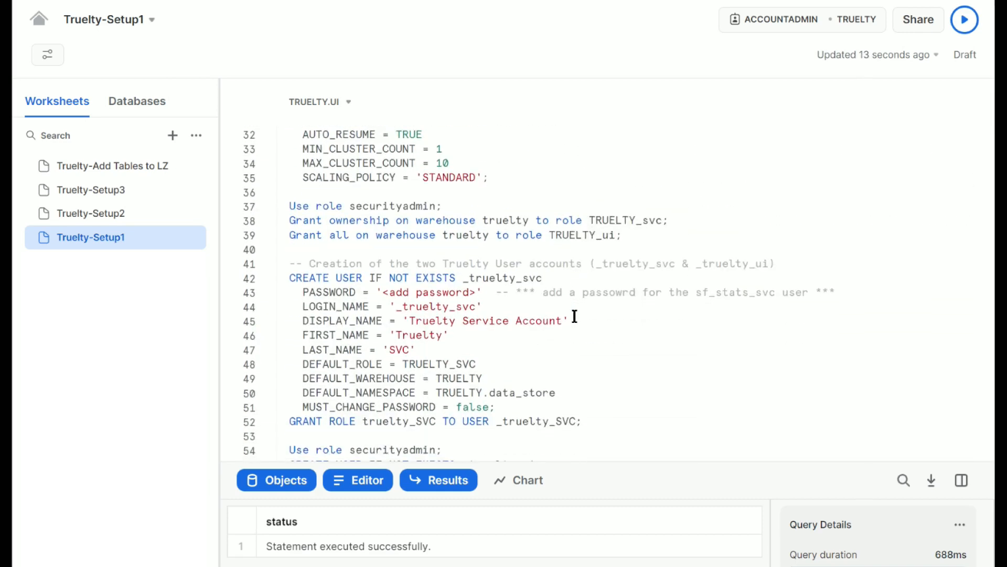
{"action": "scroll", "coordinate": [575, 315], "scroll_direction": "down", "scroll_amount": 1}
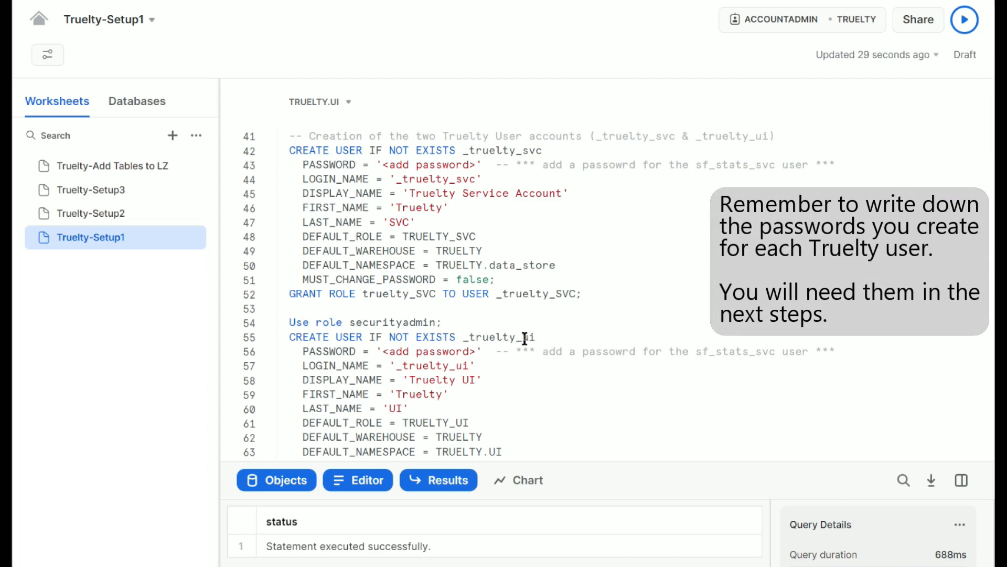
{"action": "left_click_drag", "start_coordinate": [383, 166], "coordinate": [475, 169]}
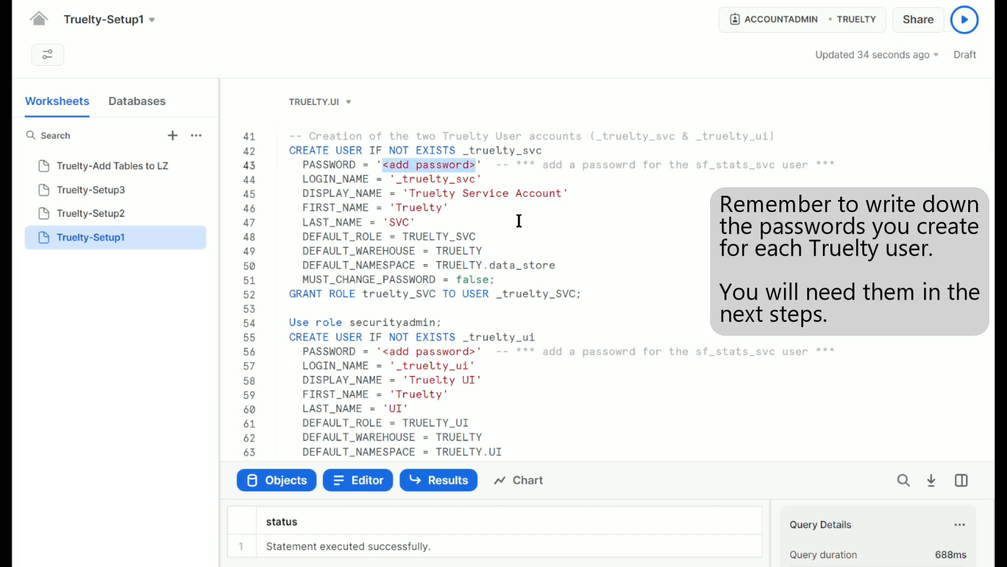
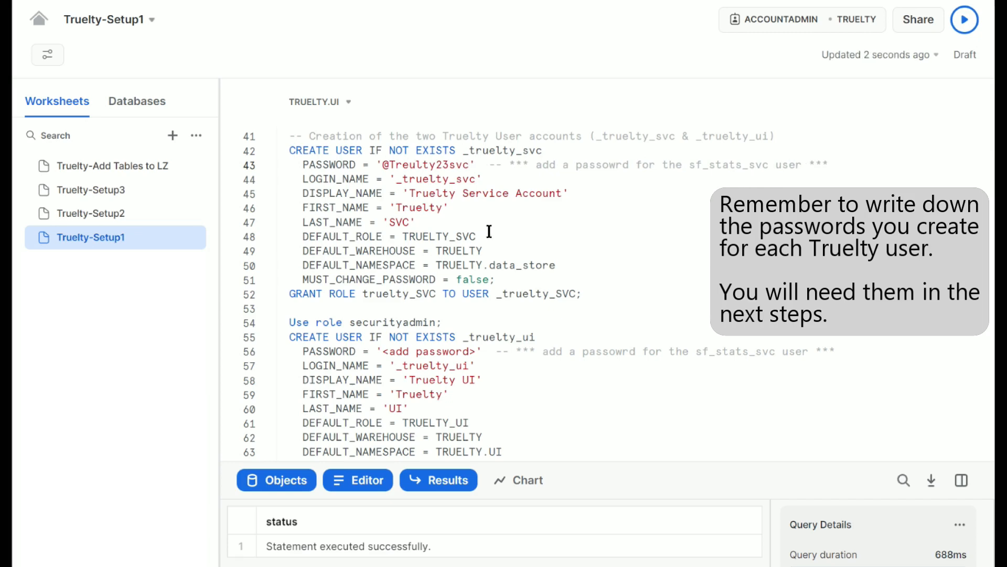
- Replace the password placeholder for the _truelty_ui user with a new password
{"action": "left_click_drag", "start_coordinate": [476, 352], "coordinate": [383, 351]}
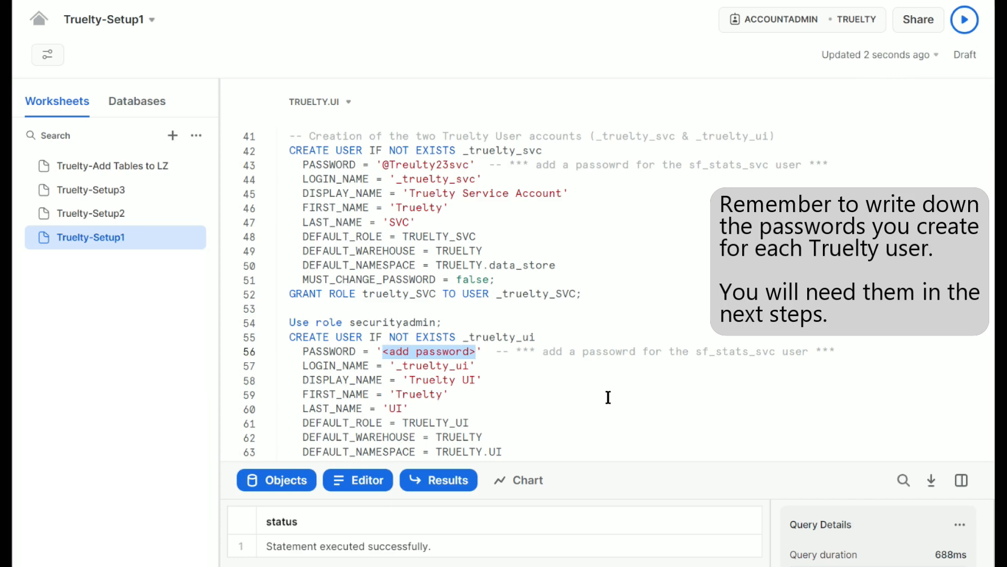
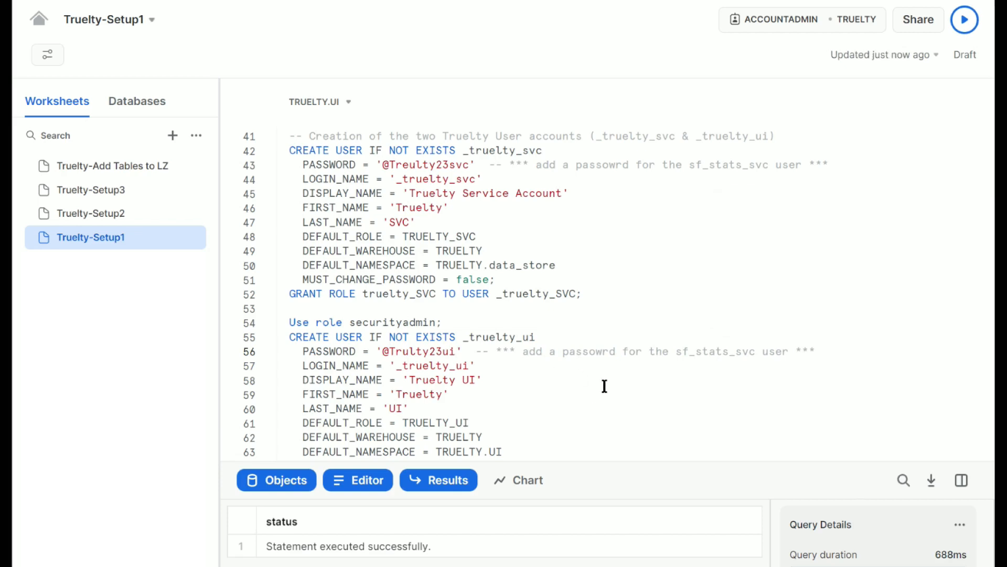
- Select the entire Truelty-Setup1 script and run it
{"action": "scroll", "coordinate": [590, 373], "scroll_direction": "down", "scroll_amount": 3}
{"action": "scroll", "coordinate": [594, 366], "scroll_direction": "up", "scroll_amount": 12}
{"action": "scroll", "coordinate": [594, 366], "scroll_direction": "up", "scroll_amount": 5}
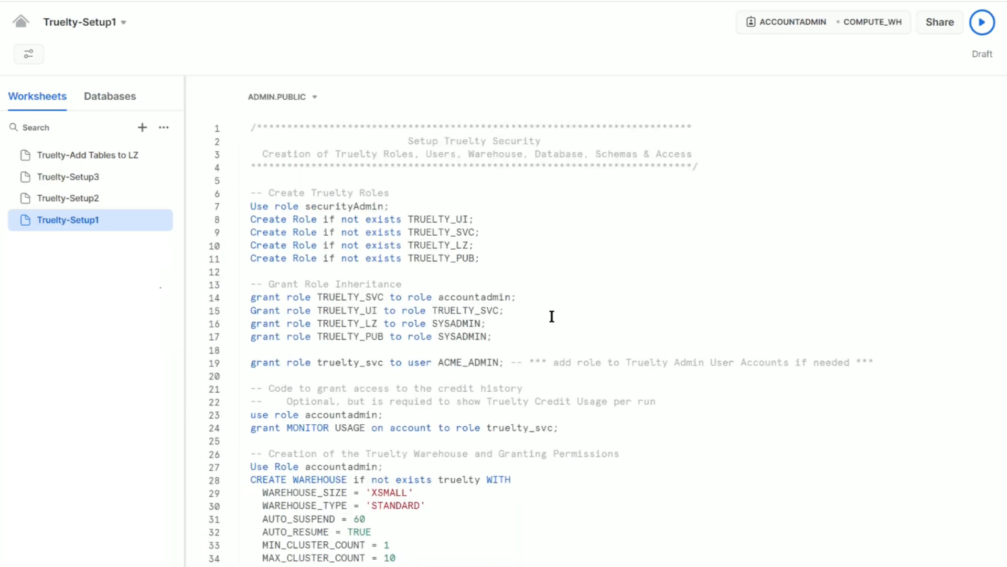
{"action": "left_click_drag", "start_coordinate": [247, 126], "coordinate": [798, 562]}
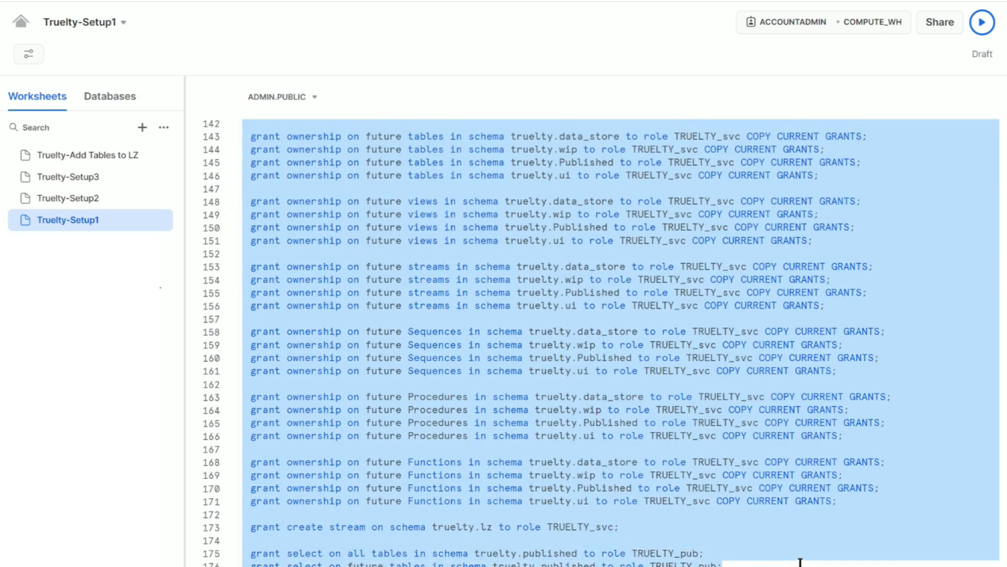
{"action": "left_click", "coordinate": [982, 24]}
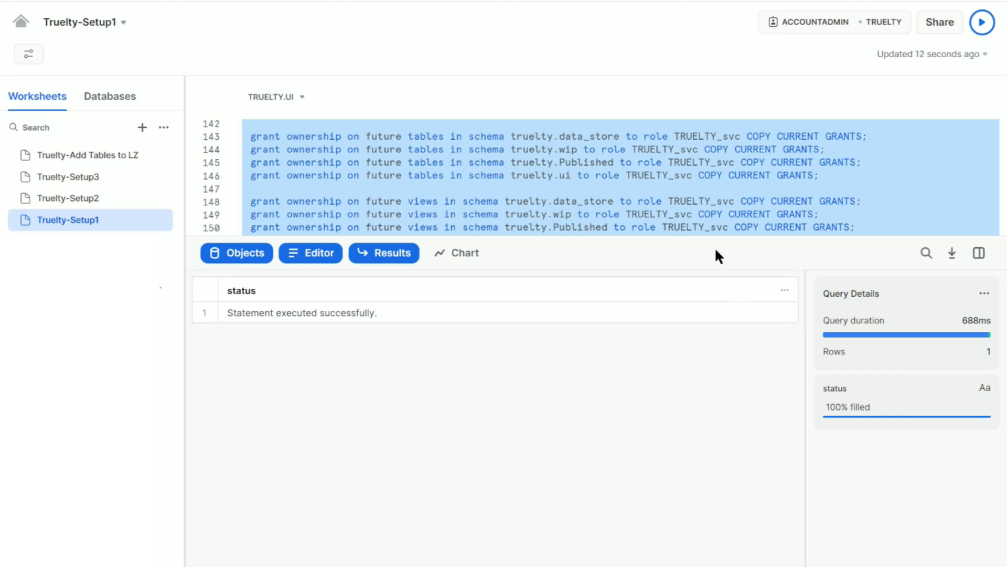
- Open the Truelty-Setup2 worksheet, select its entire script, and run it
{"action": "left_click", "coordinate": [891, 177]}
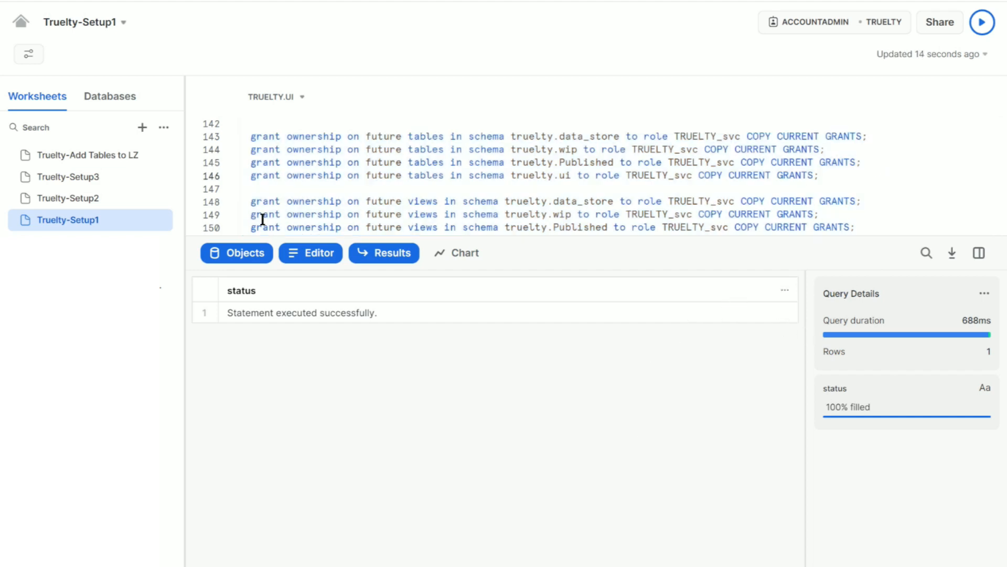
{"action": "left_click", "coordinate": [71, 202]}
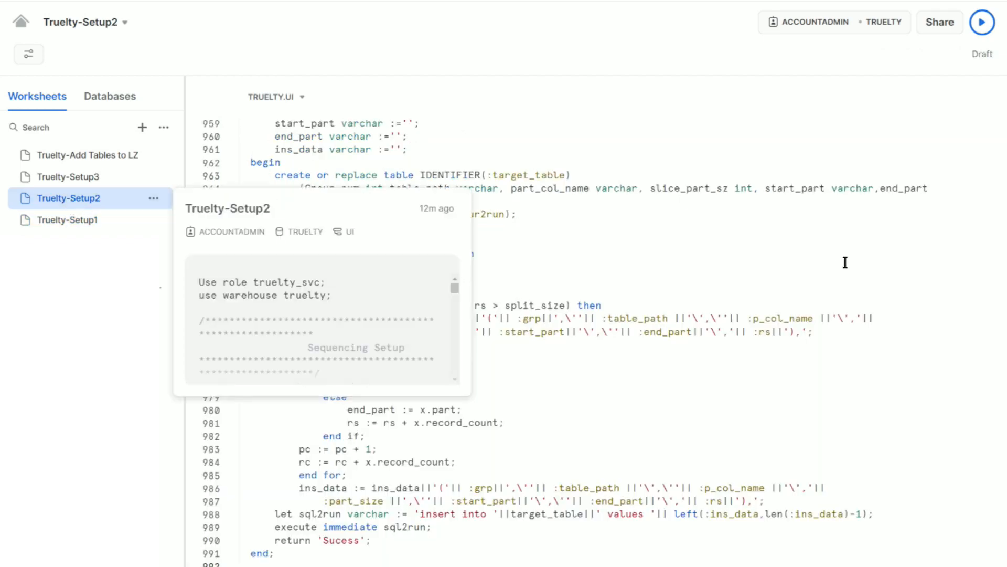
{"action": "scroll", "coordinate": [844, 261], "scroll_direction": "up", "scroll_amount": 20}
{"action": "scroll", "coordinate": [843, 261], "scroll_direction": "up", "scroll_amount": 20}
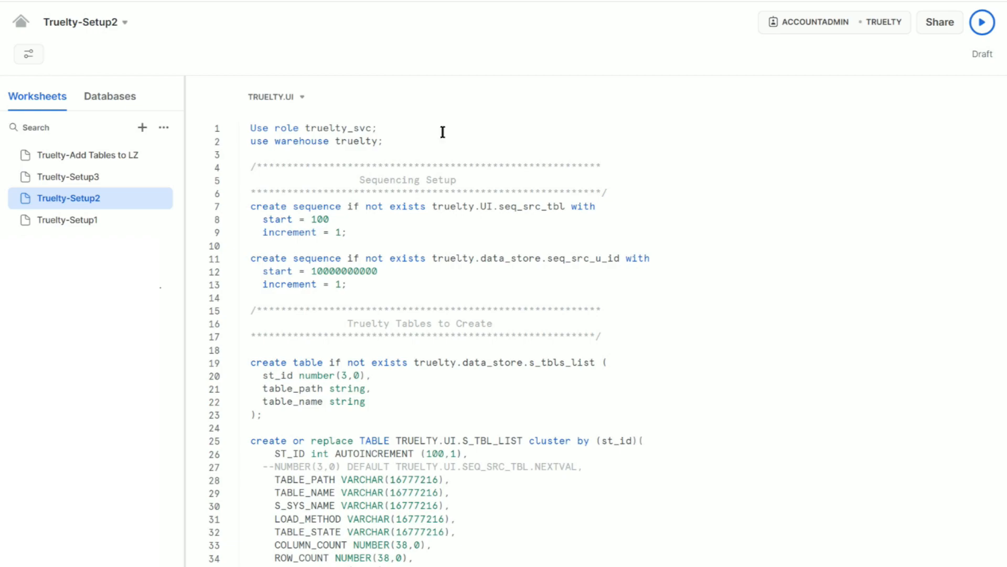
{"action": "left_click_drag", "start_coordinate": [248, 130], "coordinate": [555, 547]}
{"action": "scroll", "coordinate": [391, 222], "scroll_direction": "down", "scroll_amount": 8}
{"action": "scroll", "coordinate": [488, 283], "scroll_direction": "down", "scroll_amount": 20}
{"action": "scroll", "coordinate": [513, 288], "scroll_direction": "down", "scroll_amount": 20}
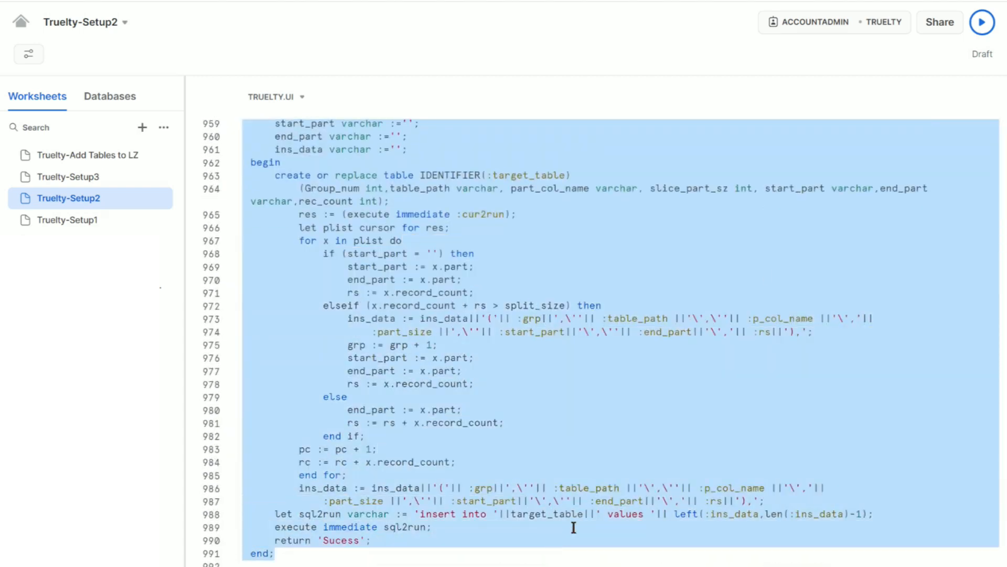
{"action": "left_click", "coordinate": [975, 32]}
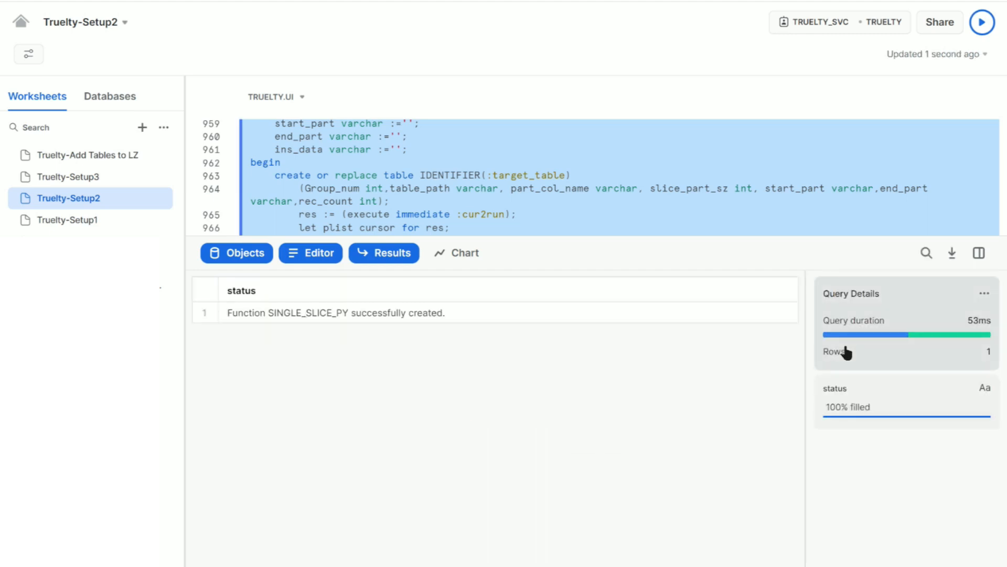
- Open the Truelty-Setup3 worksheet, select its entire script, and run it
{"action": "left_click", "coordinate": [62, 178]}
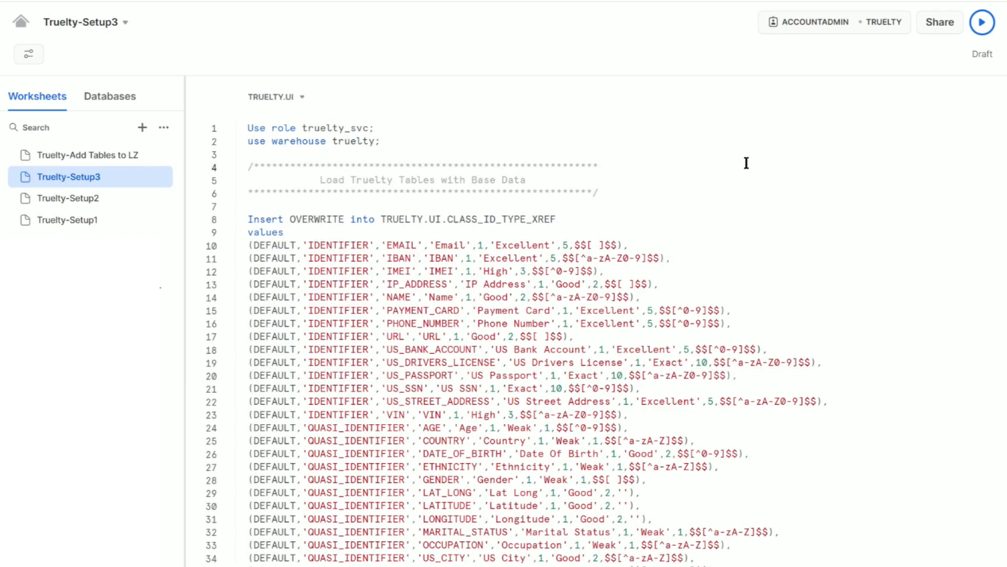
{"action": "left_click_drag", "start_coordinate": [253, 131], "coordinate": [846, 357]}
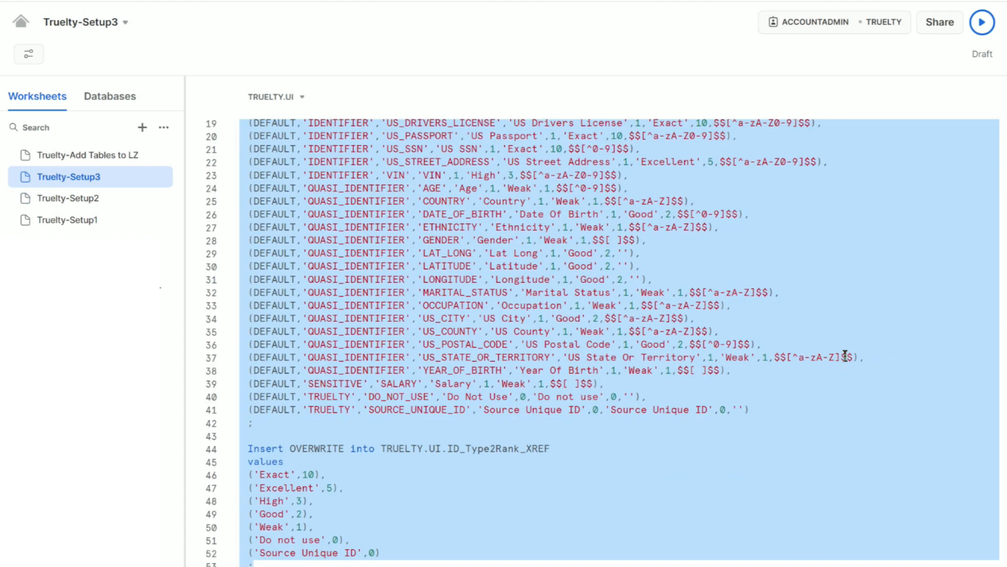
{"action": "left_click", "coordinate": [982, 22]}
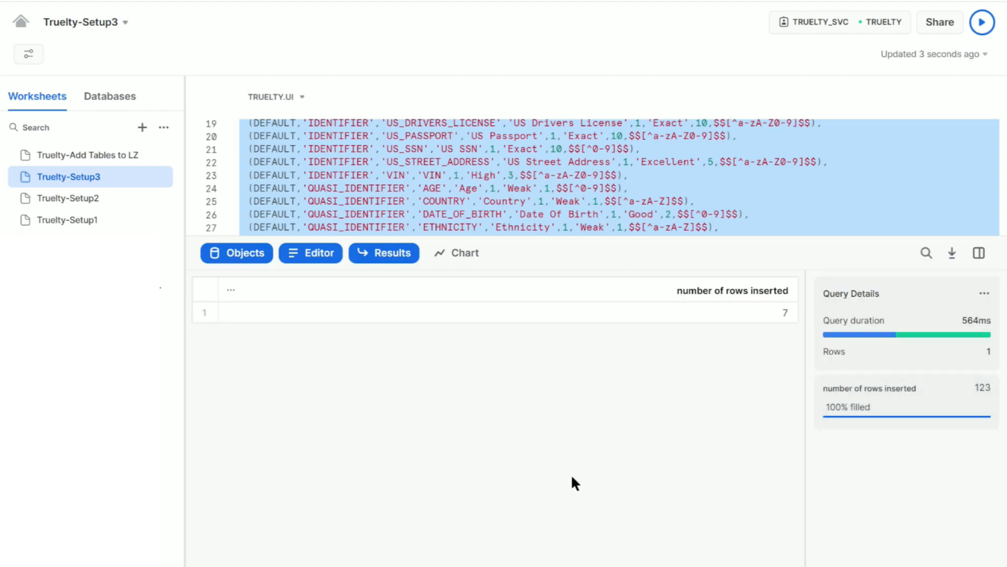
- Open the Truelty-Add Tables to LZ worksheet, select its entire script, and run it to clone the landing-zone tables
{"action": "left_click", "coordinate": [778, 203]}
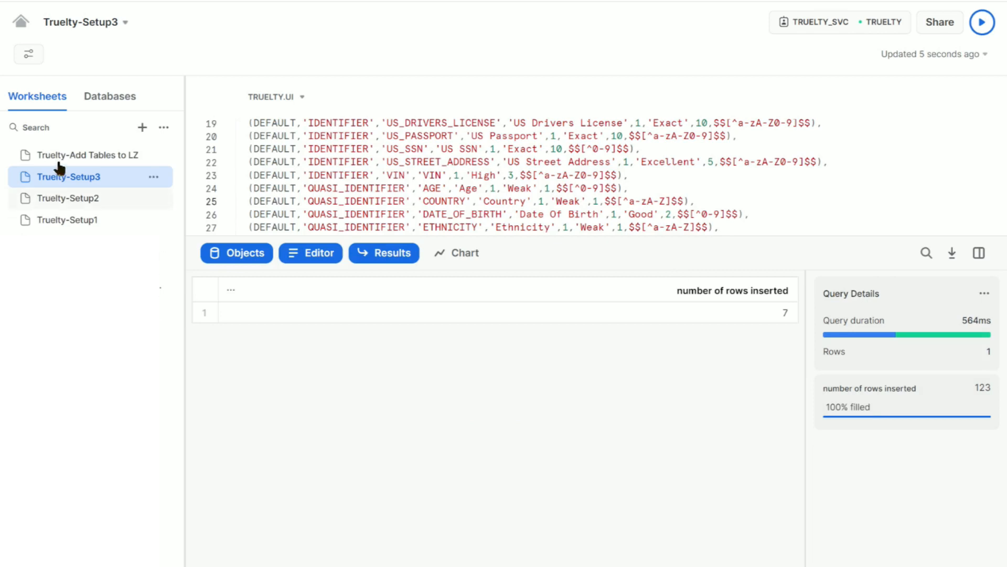
{"action": "left_click", "coordinate": [75, 158]}
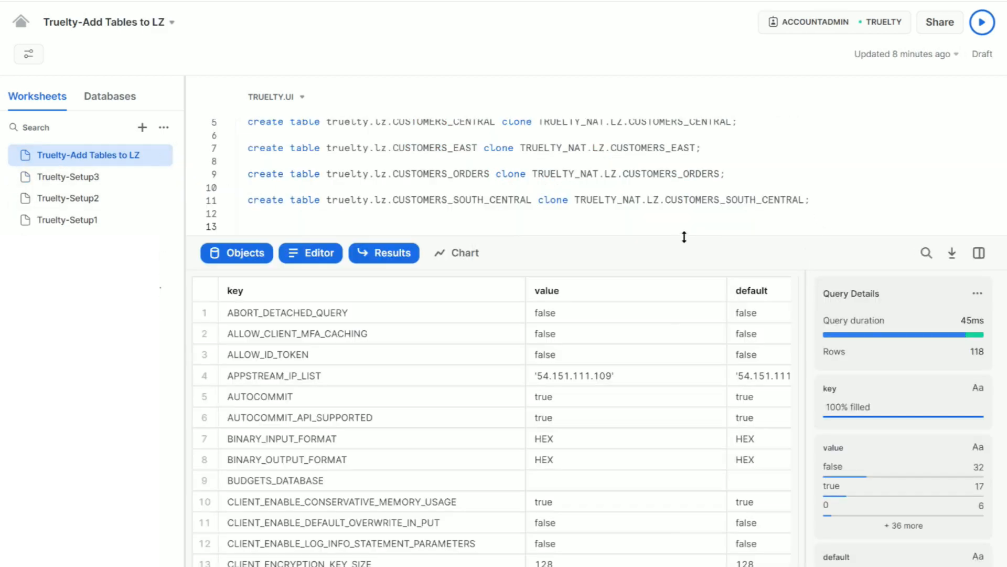
{"action": "scroll", "coordinate": [705, 225], "scroll_direction": "up", "scroll_amount": 1}
{"action": "scroll", "coordinate": [705, 225], "scroll_direction": "down", "scroll_amount": 2}
{"action": "left_click_drag", "start_coordinate": [497, 240], "coordinate": [540, 396]}
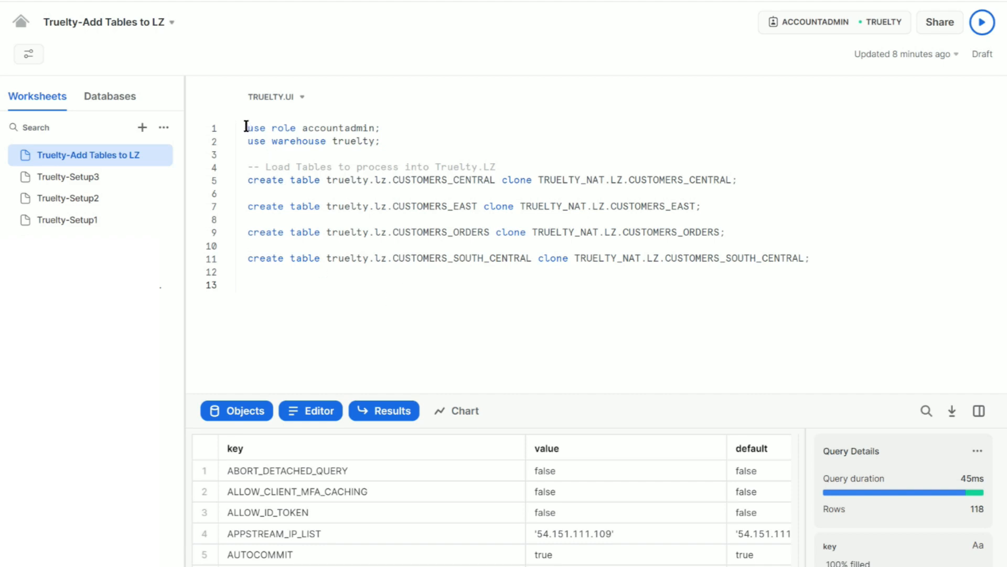
{"action": "left_click_drag", "start_coordinate": [246, 129], "coordinate": [828, 271]}
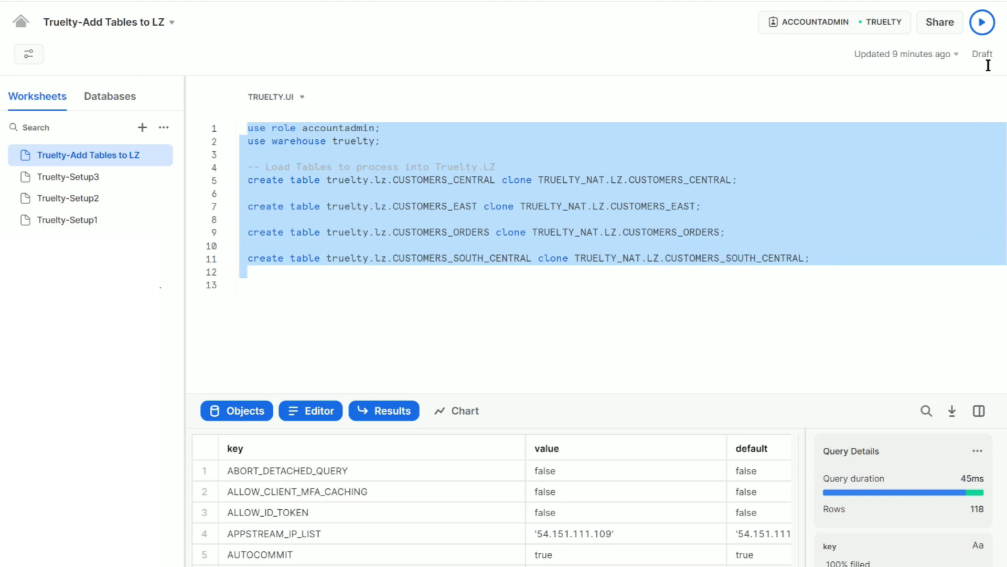
{"action": "left_click", "coordinate": [982, 22]}
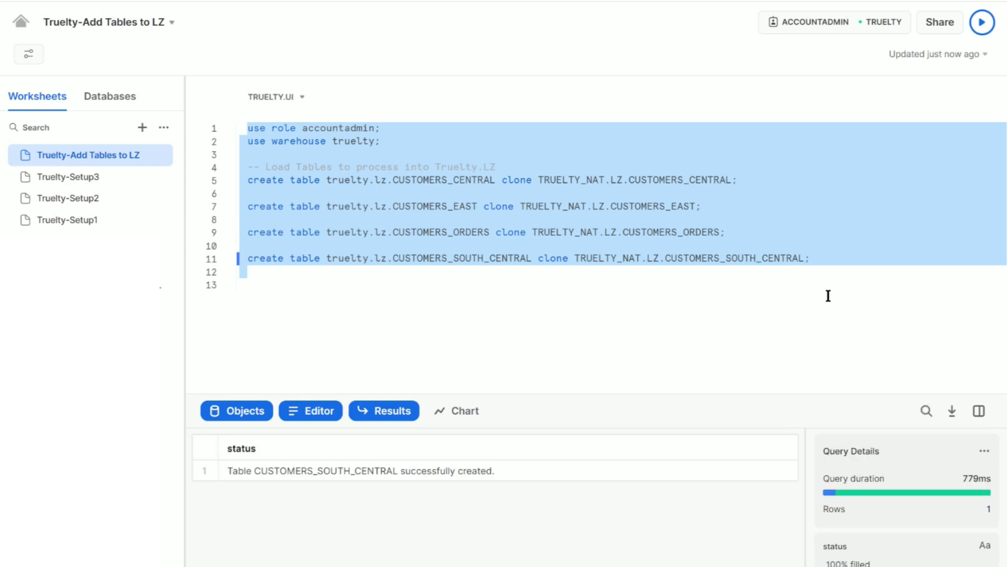
{"action": "left_click", "coordinate": [468, 311]}
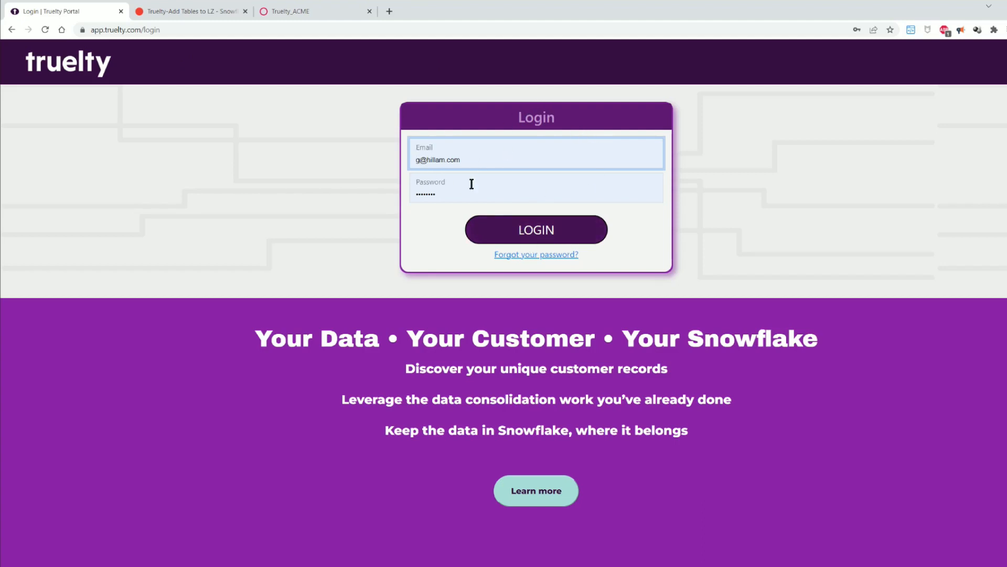
- Log in to the Truelty portal, go to Source Mapping, and load the landing-zone tables as source systems
{"action": "left_click", "coordinate": [531, 238]}
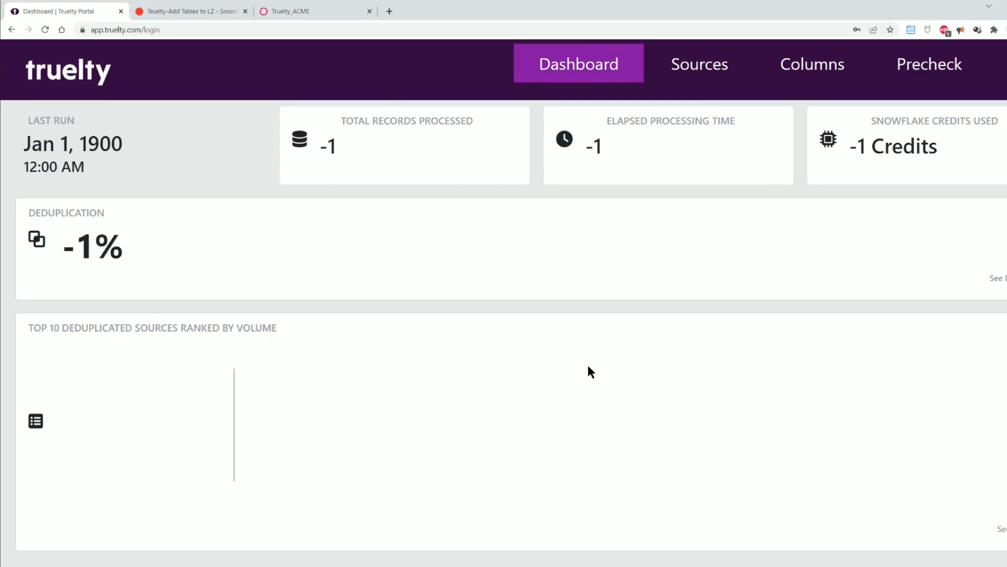
{"action": "left_click", "coordinate": [601, 79]}
{"action": "left_click", "coordinate": [702, 75]}
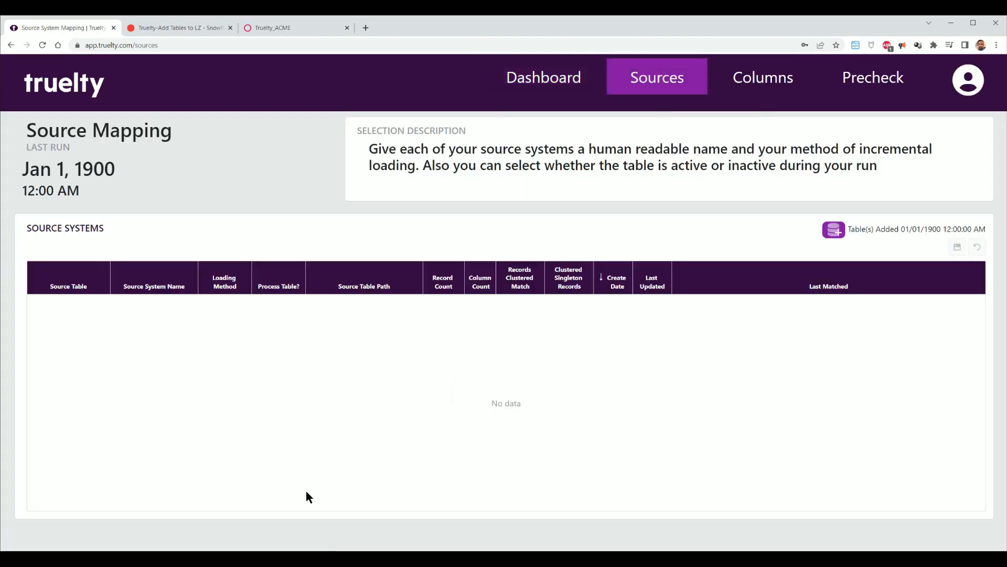
{"action": "left_click", "coordinate": [834, 234]}
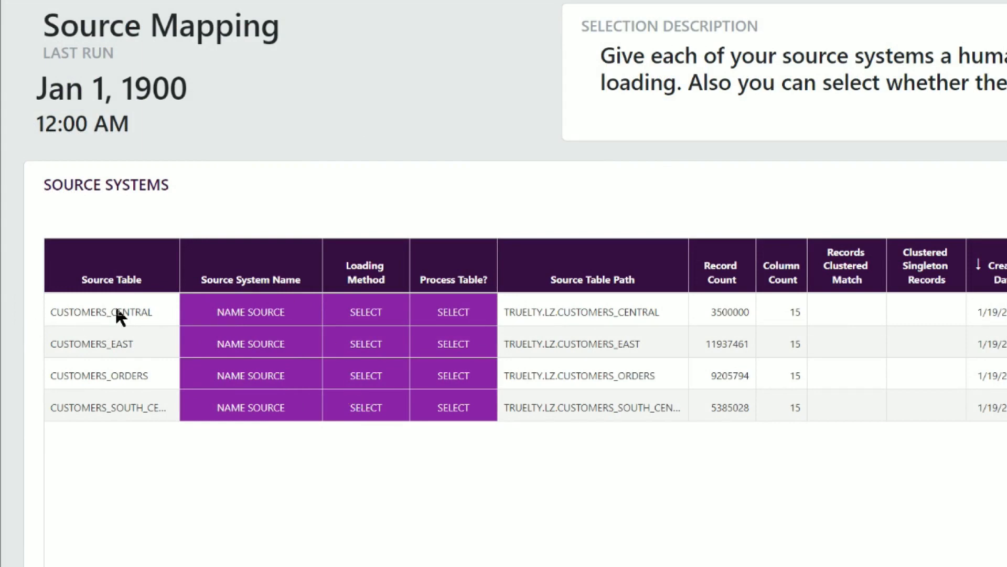
- Name the central, east, and south-central sources Central Customer, East Cust, and South Customers
{"action": "left_click", "coordinate": [244, 311]}
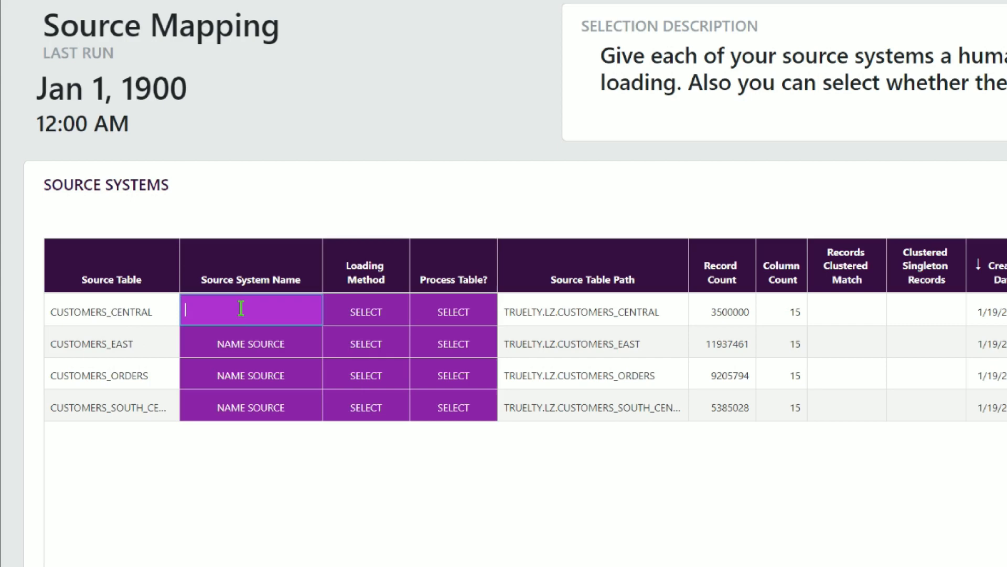
{"action": "type", "text": "Central"}
{"action": "type", "text": " Custome"}
{"action": "type", "text": "er"}
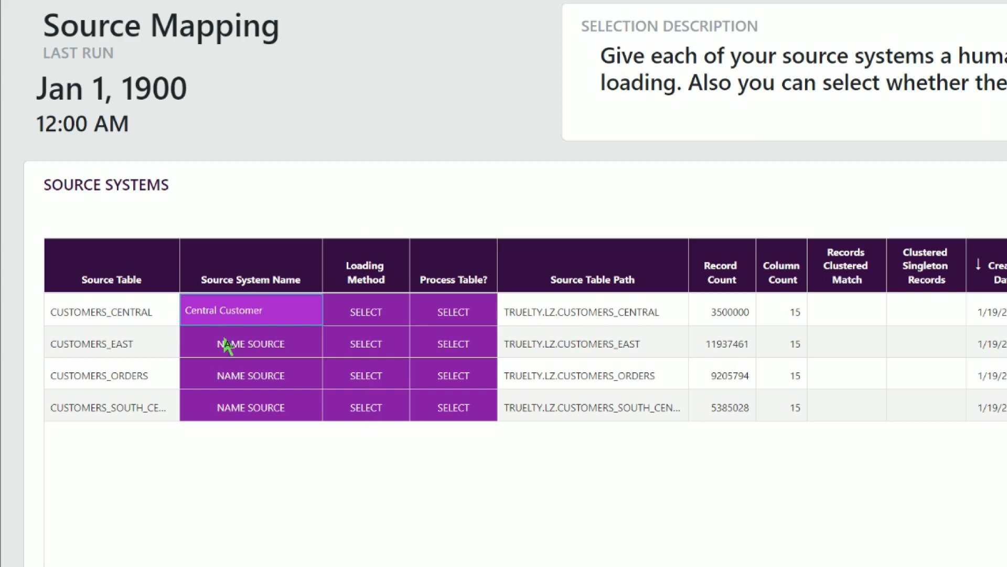
{"action": "left_click", "coordinate": [243, 348]}
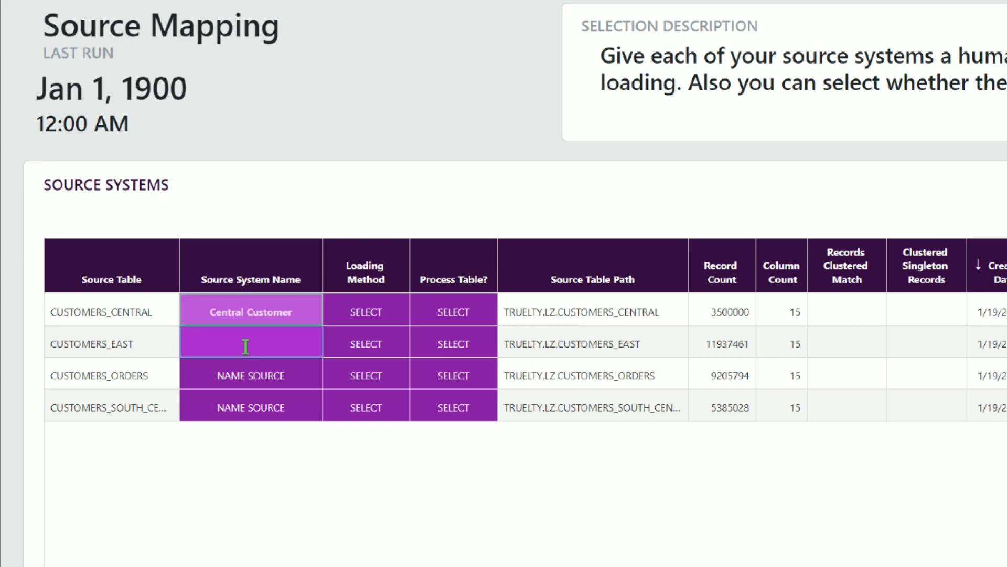
{"action": "type", "text": "East Cust"}
{"action": "left_click", "coordinate": [279, 367]}
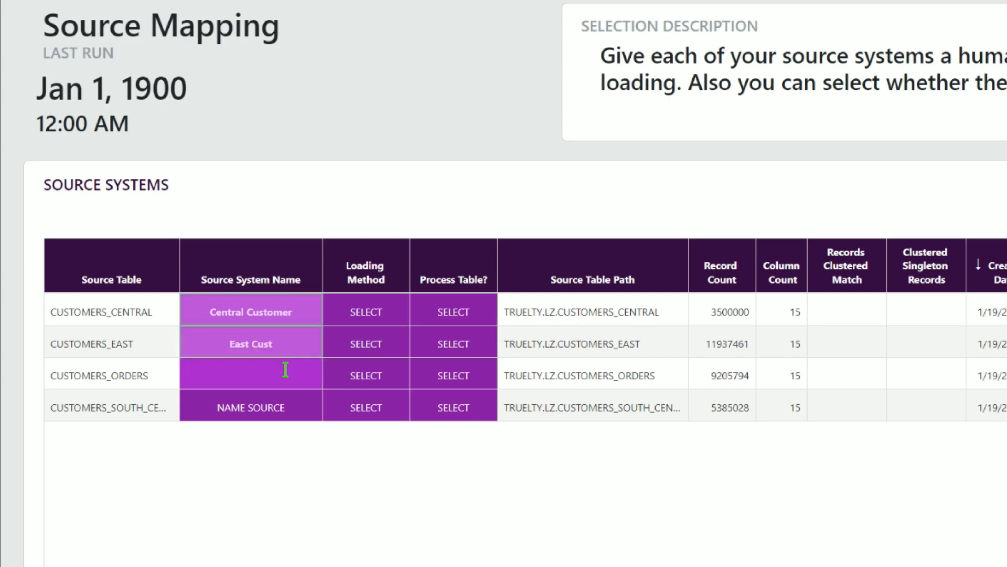
{"action": "left_click", "coordinate": [258, 405]}
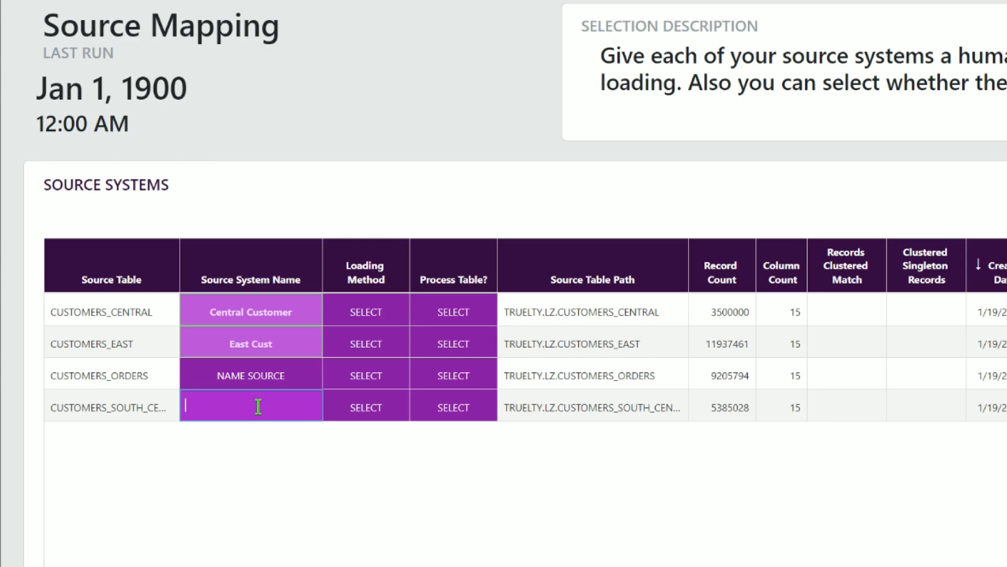
{"action": "type", "text": "South Customers"}
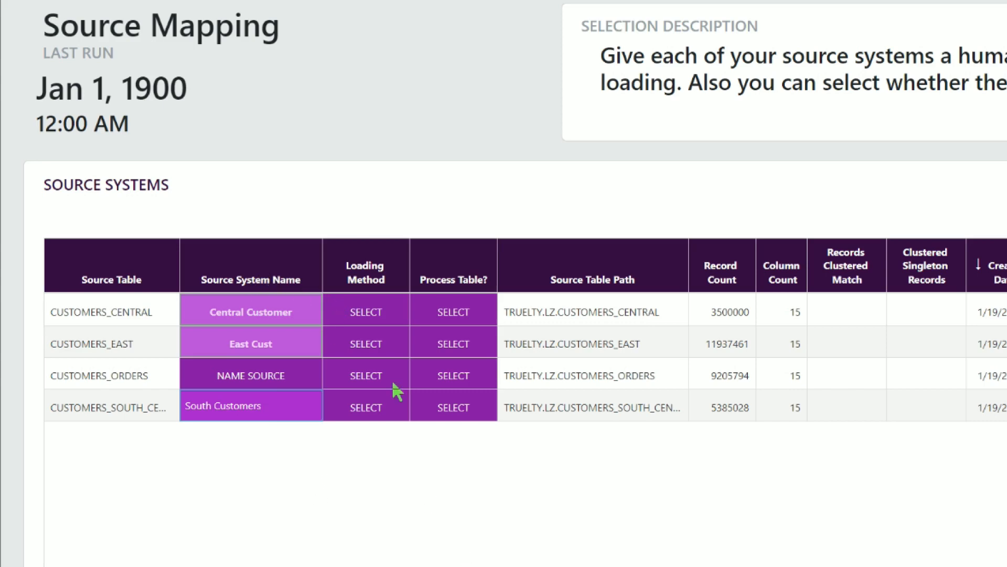
- Set the loading method of all four source tables to Updates
{"action": "left_click", "coordinate": [369, 318]}
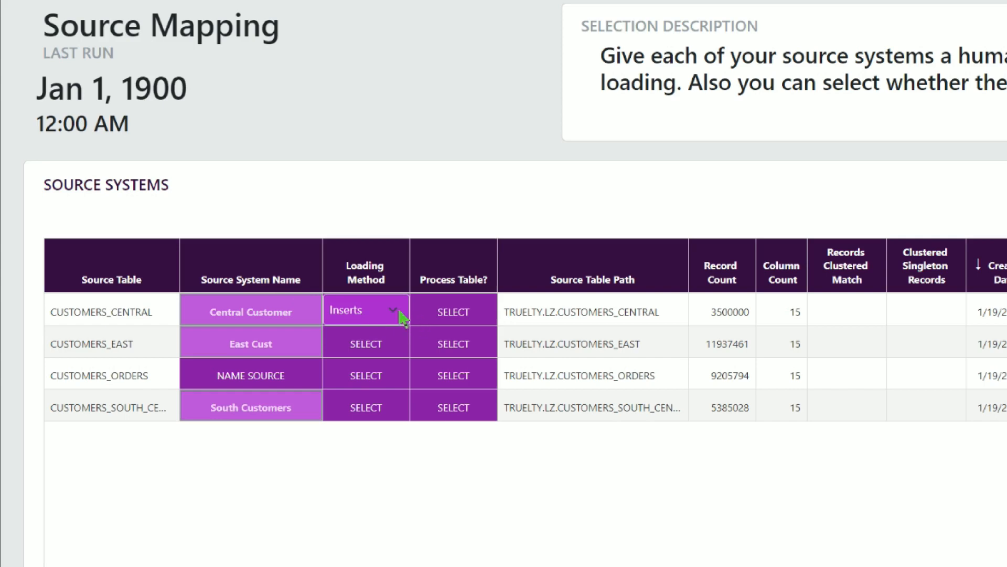
{"action": "left_click", "coordinate": [394, 311]}
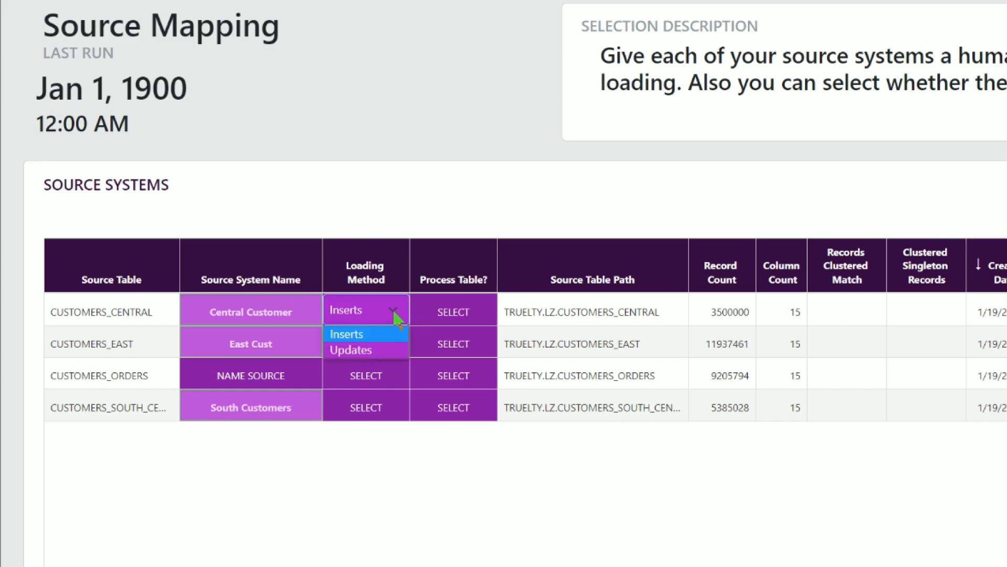
{"action": "left_click", "coordinate": [374, 353]}
{"action": "left_click", "coordinate": [393, 339]}
{"action": "left_click", "coordinate": [392, 340]}
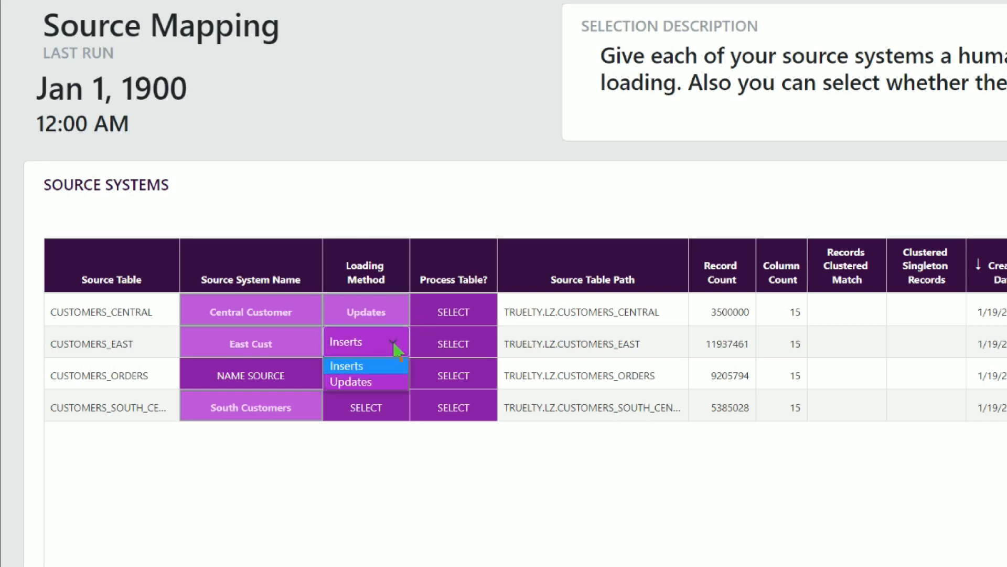
{"action": "left_click", "coordinate": [374, 388]}
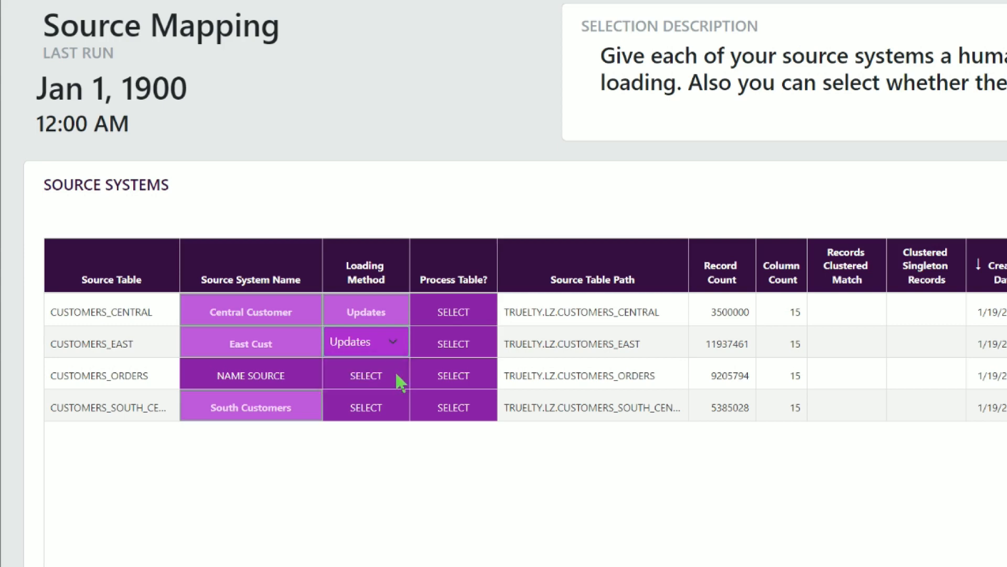
{"action": "left_click", "coordinate": [395, 378]}
{"action": "left_click", "coordinate": [373, 413]}
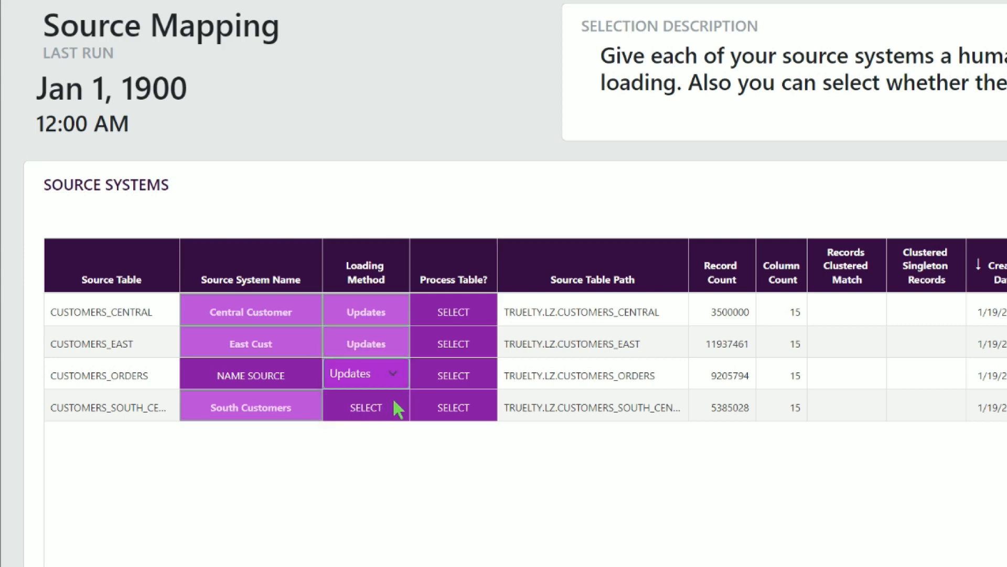
{"action": "left_click", "coordinate": [397, 410]}
{"action": "left_click", "coordinate": [396, 410]}
{"action": "left_click", "coordinate": [366, 445]}
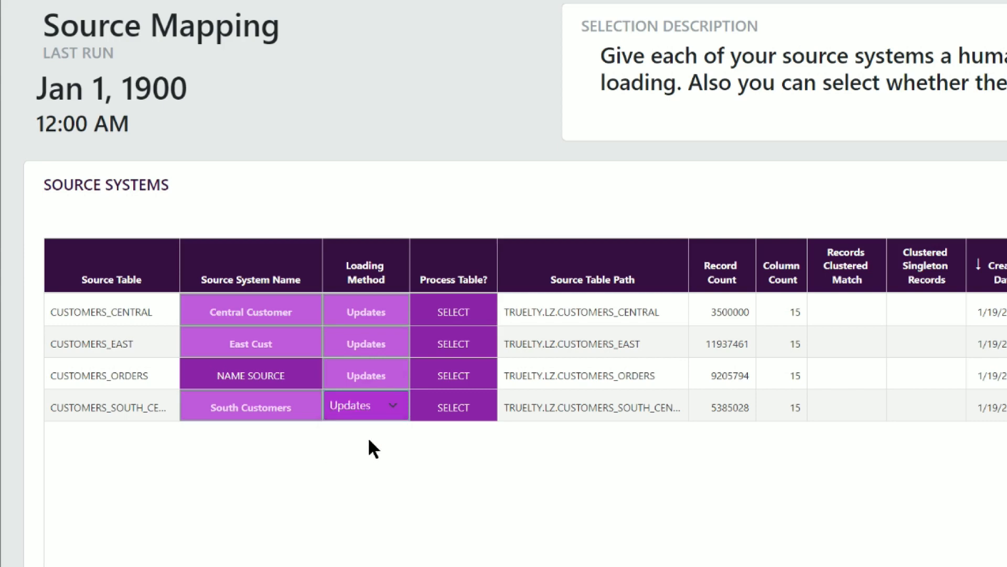
- Mark the central, east, and orders tables Active and the south-central table Inactive, then save the source mapping
{"action": "left_click", "coordinate": [482, 313]}
{"action": "left_click", "coordinate": [481, 310]}
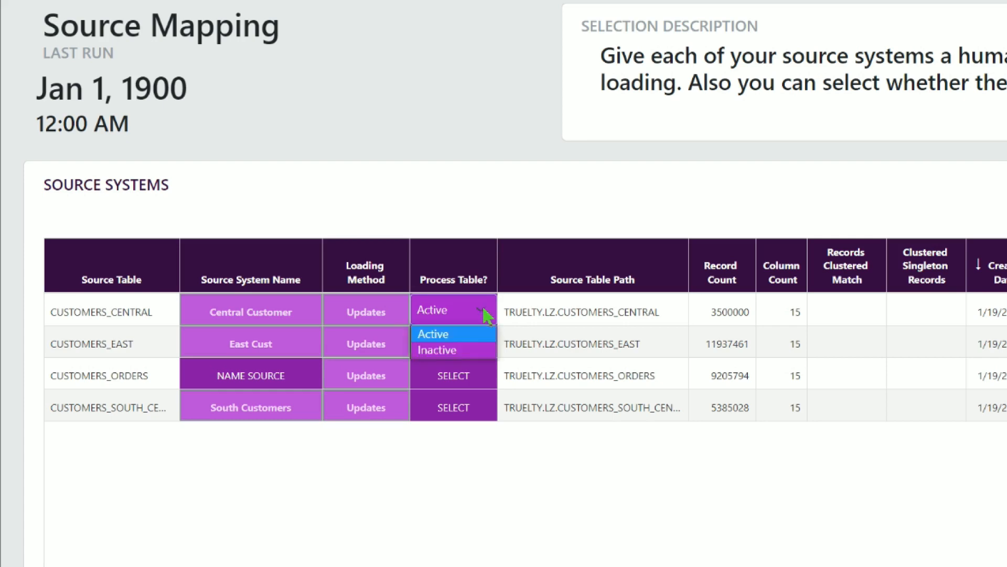
{"action": "left_click", "coordinate": [467, 333]}
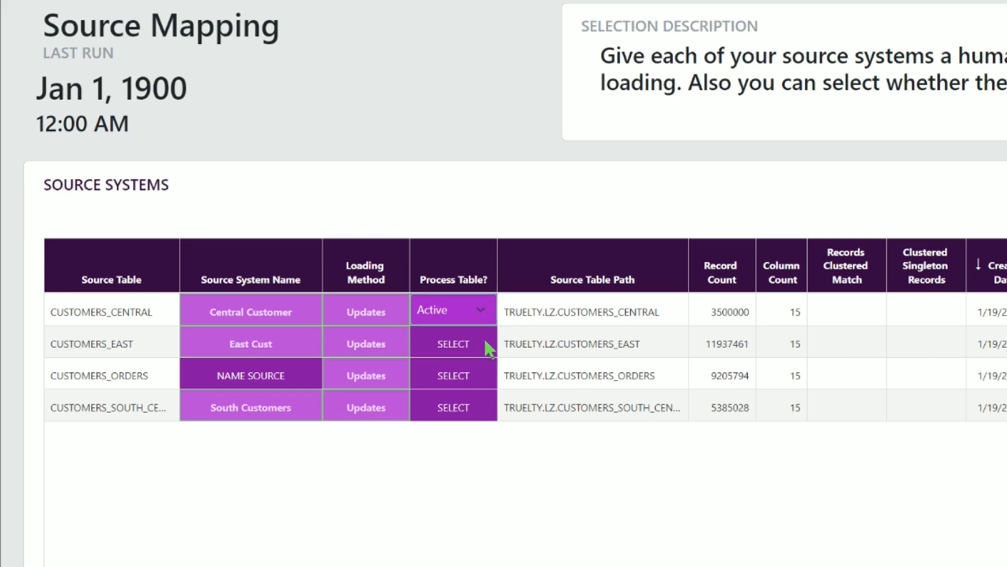
{"action": "left_click", "coordinate": [481, 346]}
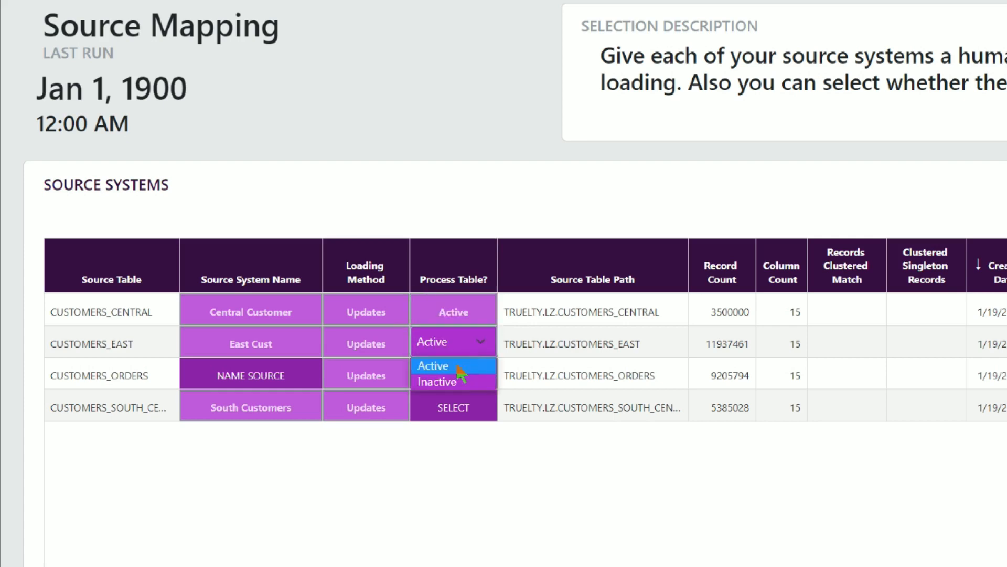
{"action": "left_click", "coordinate": [462, 365]}
{"action": "left_click", "coordinate": [482, 373]}
{"action": "left_click", "coordinate": [481, 372]}
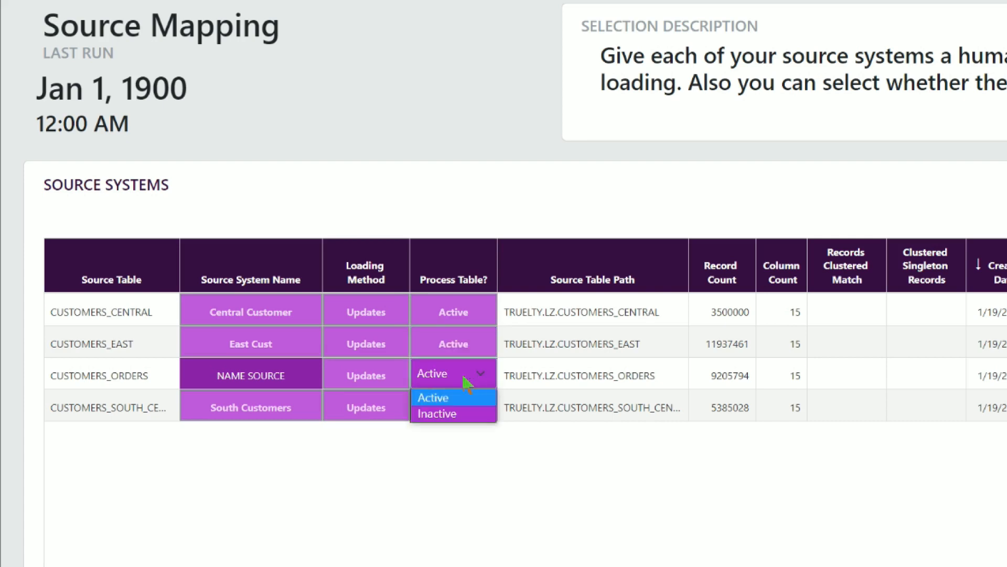
{"action": "left_click", "coordinate": [445, 398]}
{"action": "left_click", "coordinate": [516, 486]}
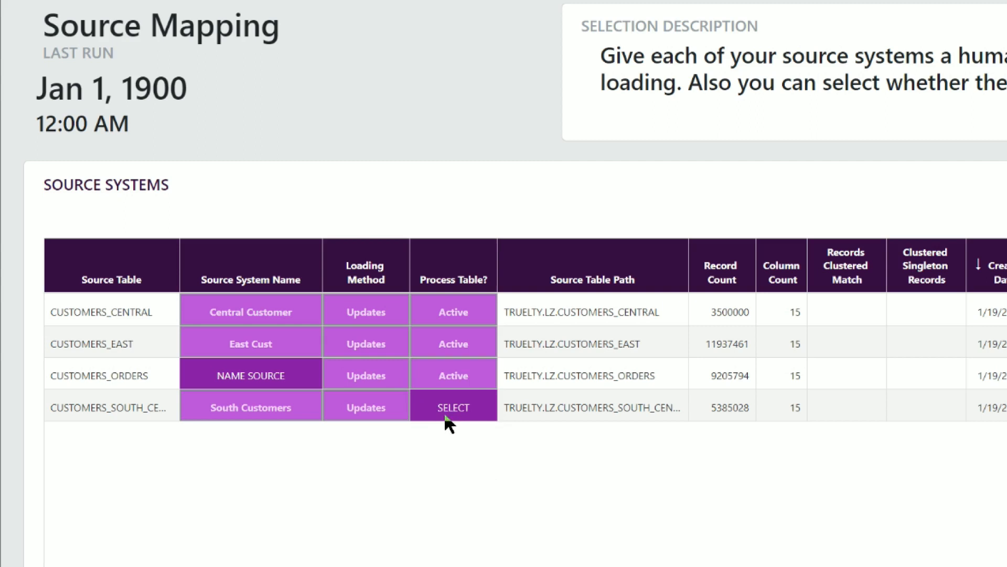
{"action": "left_click", "coordinate": [482, 407]}
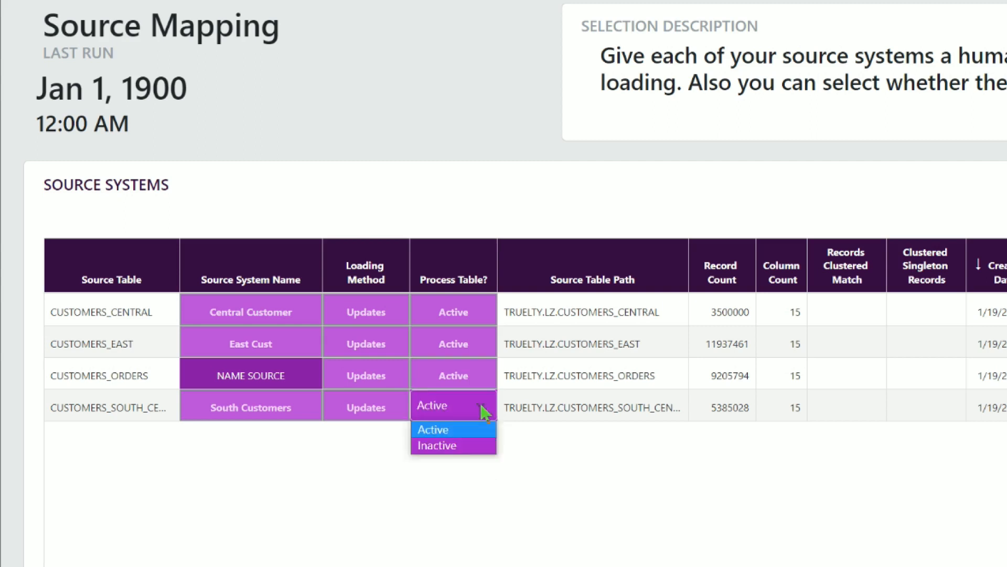
{"action": "left_click", "coordinate": [456, 446]}
{"action": "left_click", "coordinate": [664, 515]}
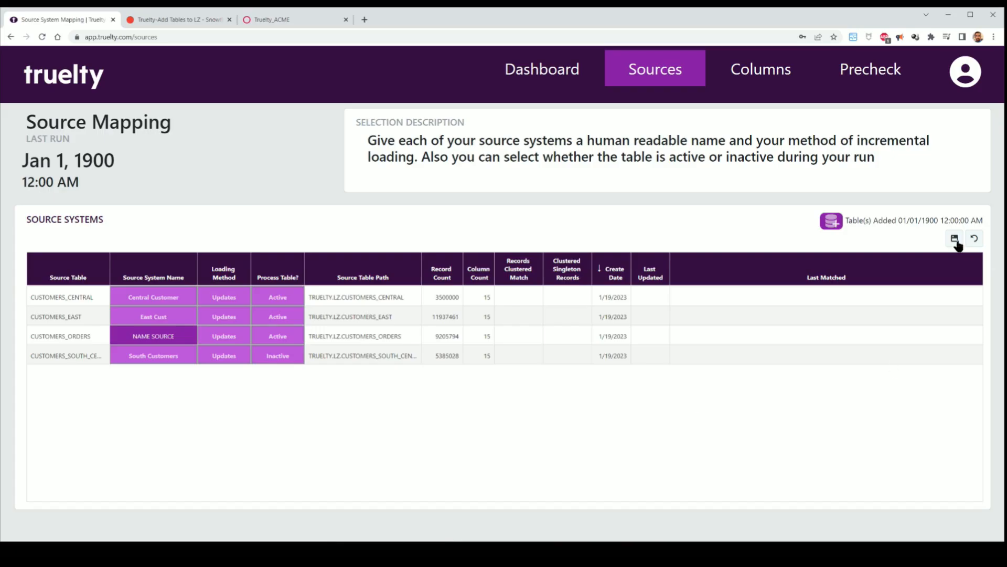
{"action": "left_click", "coordinate": [955, 240]}
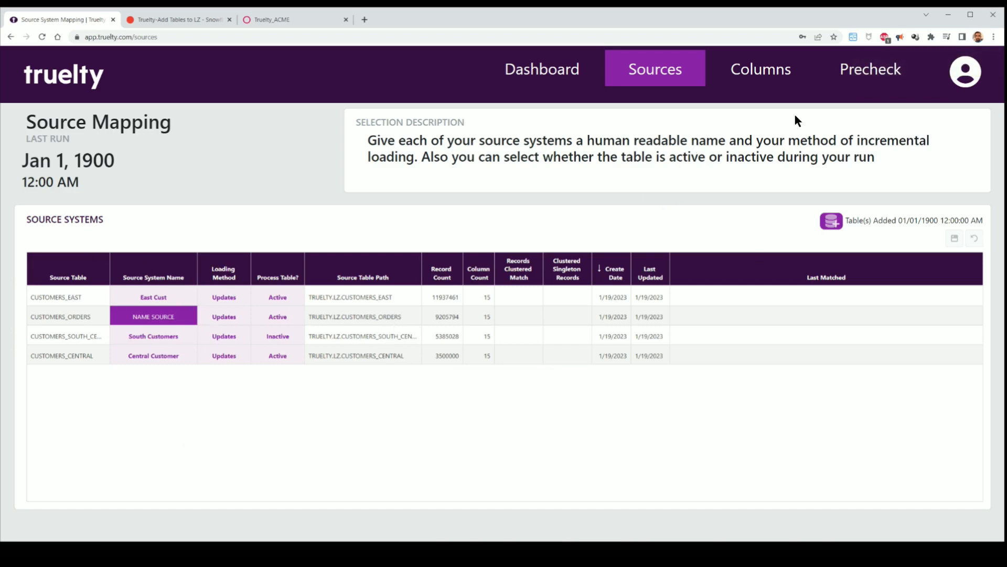
- Open the Column Mapping page and select the TRUELTY.LZ.CUSTOMERS_ORDERS source
{"action": "left_click", "coordinate": [771, 76]}
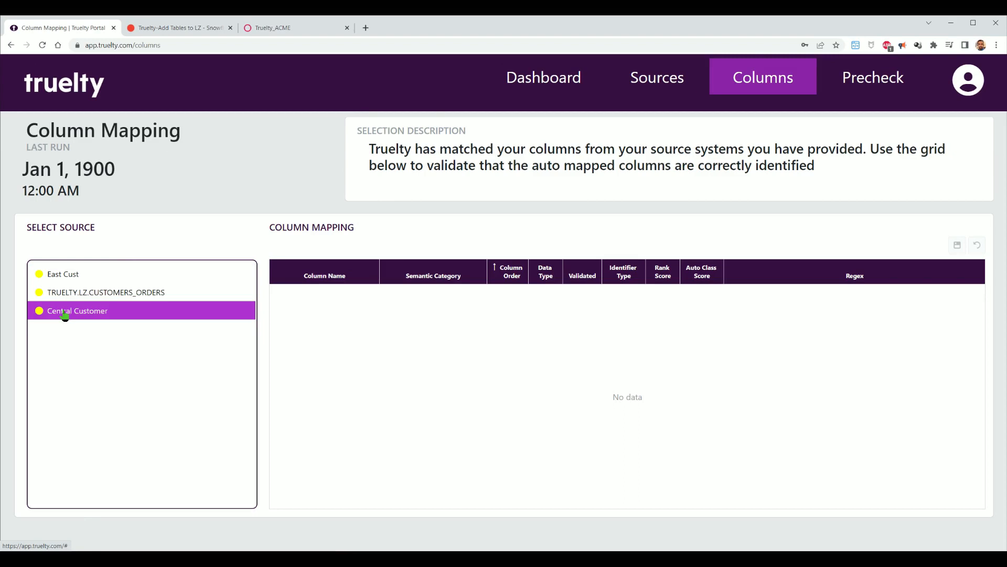
{"action": "left_click", "coordinate": [650, 84]}
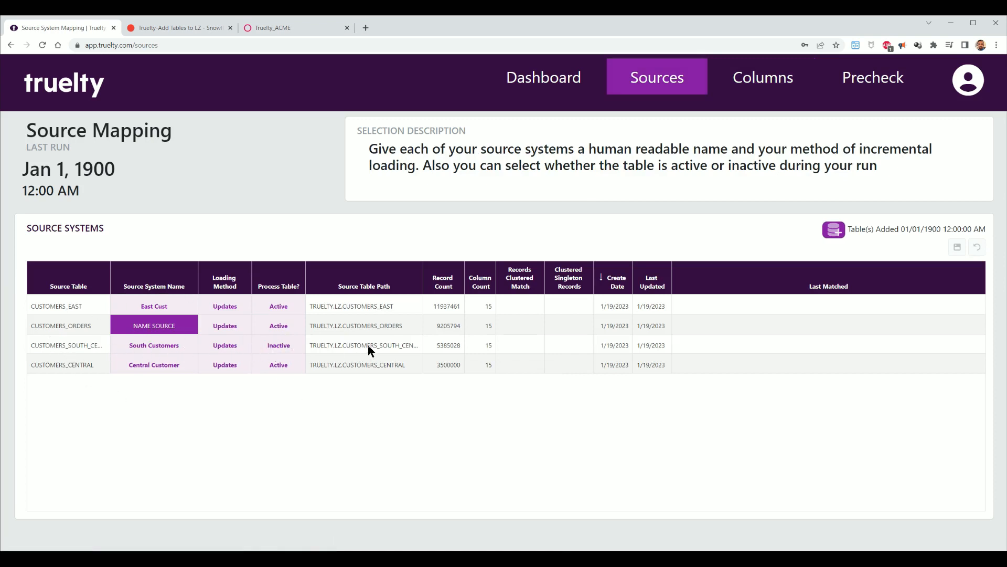
{"action": "left_click", "coordinate": [755, 84]}
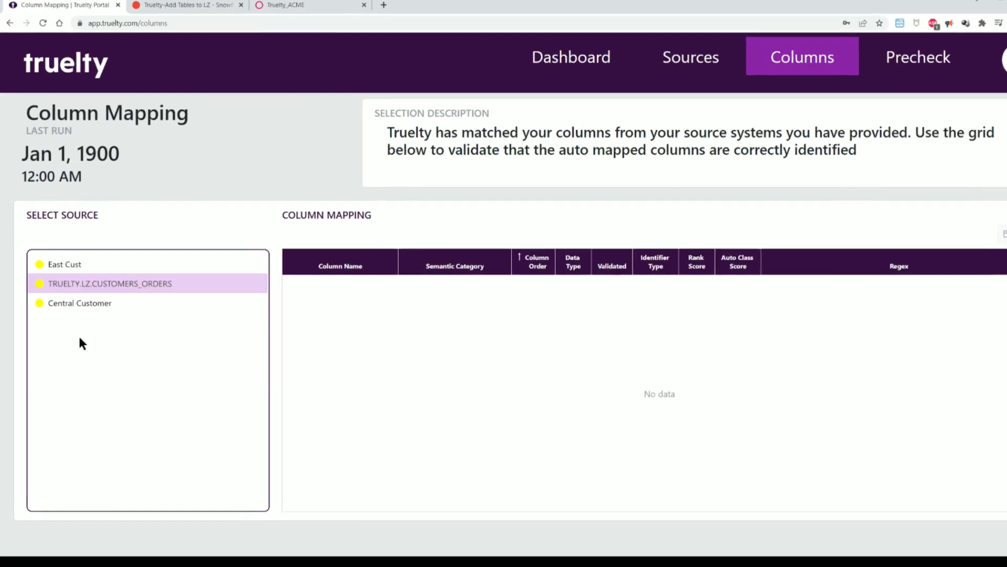
{"action": "left_click", "coordinate": [38, 265]}
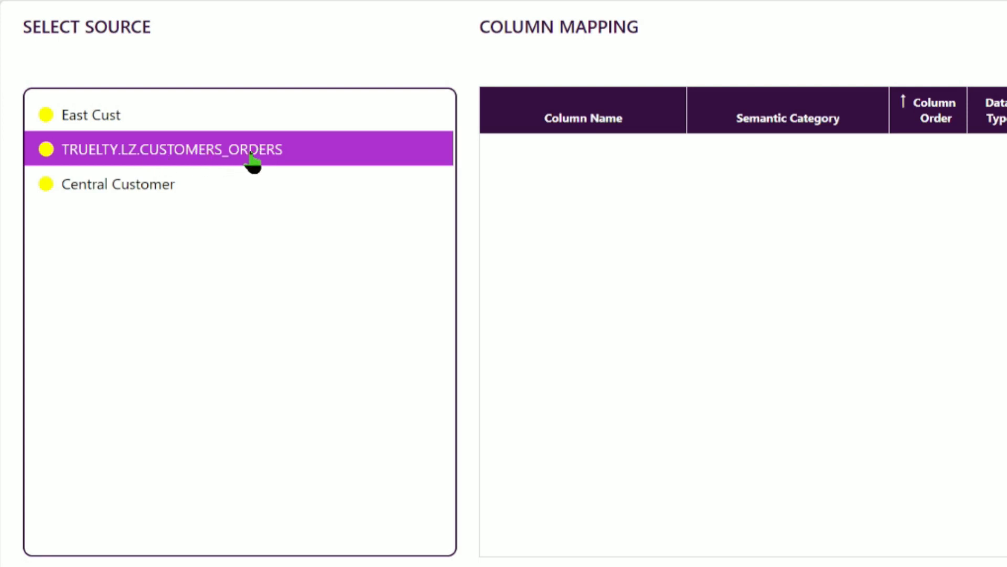
- Select the East Cust source and map its SOURCE_ID column to the Source Unique ID semantic category
{"action": "left_click", "coordinate": [163, 190]}
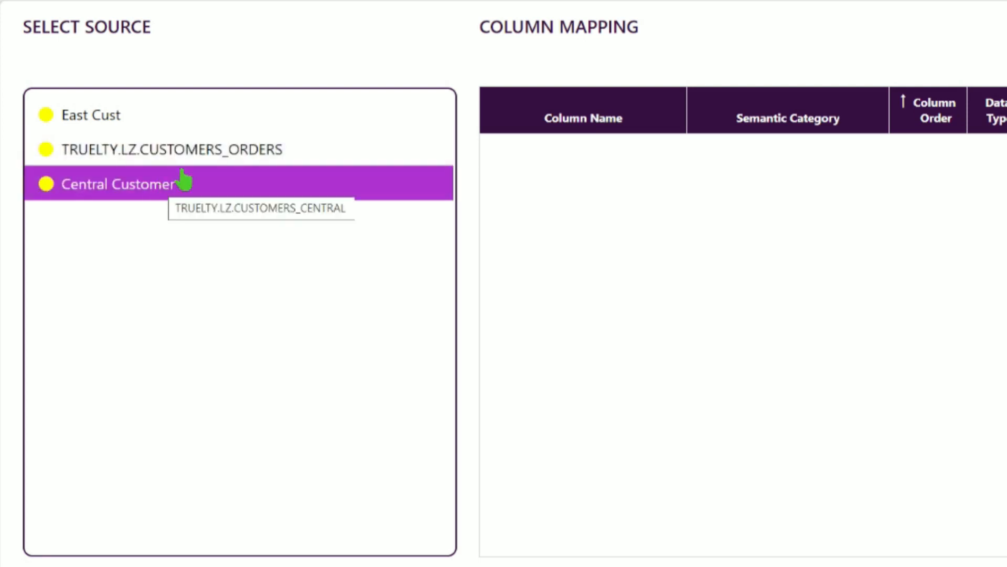
{"action": "left_click", "coordinate": [195, 159]}
{"action": "left_click", "coordinate": [105, 109]}
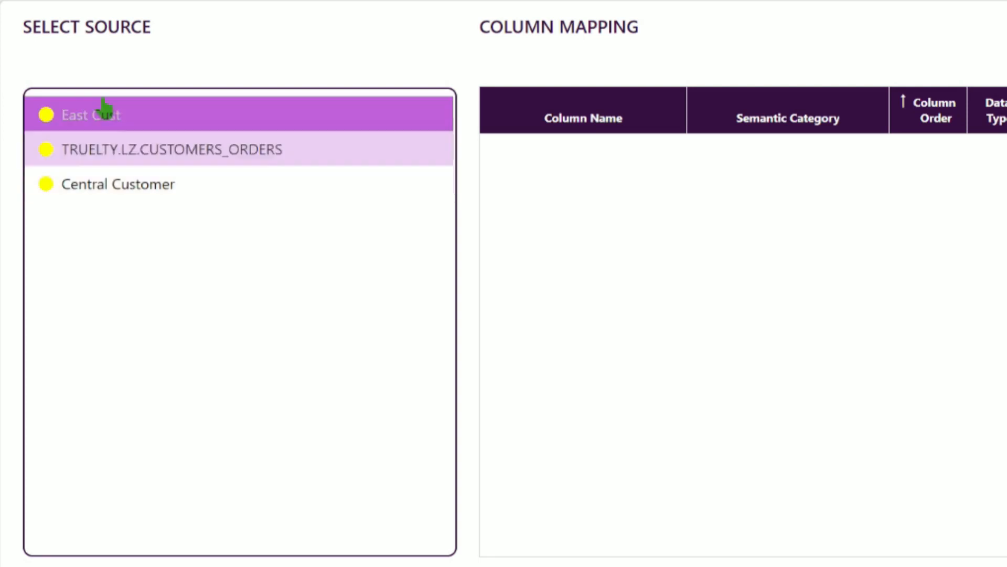
{"action": "left_click", "coordinate": [176, 181]}
{"action": "left_click", "coordinate": [101, 117]}
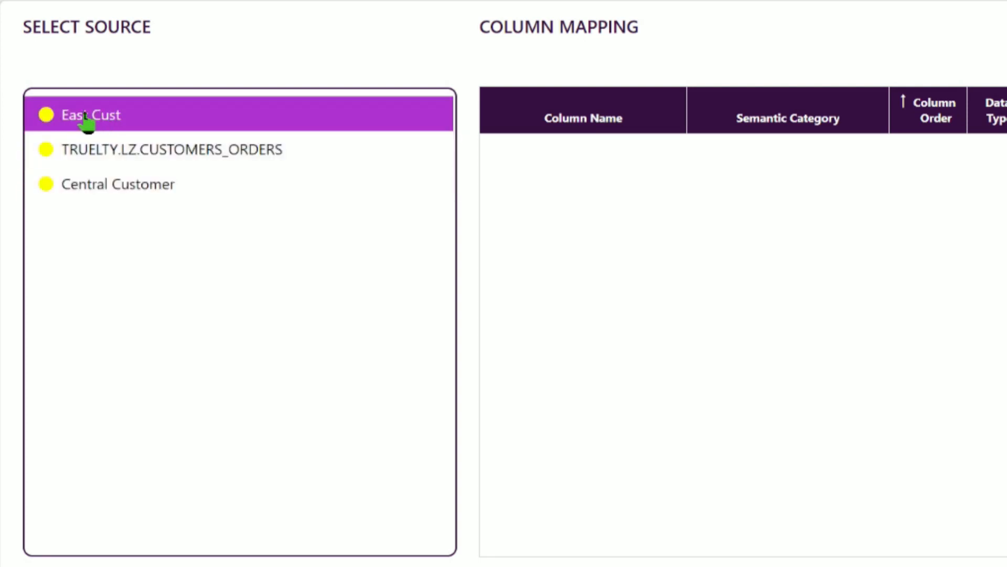
{"action": "left_click", "coordinate": [141, 188]}
{"action": "left_click", "coordinate": [144, 186]}
{"action": "left_click", "coordinate": [82, 194]}
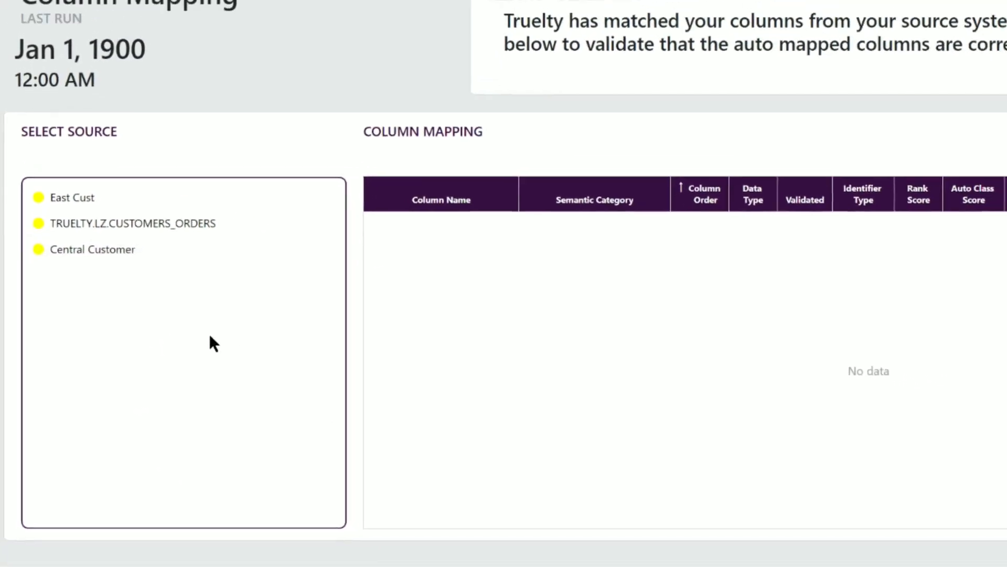
{"action": "left_click", "coordinate": [72, 197]}
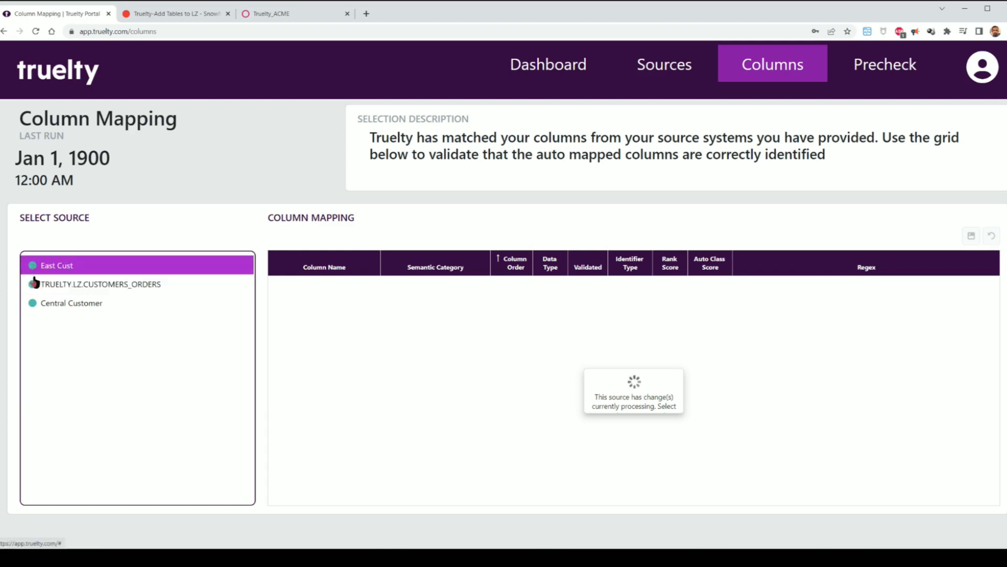
{"action": "left_click", "coordinate": [34, 303]}
{"action": "left_click", "coordinate": [76, 264]}
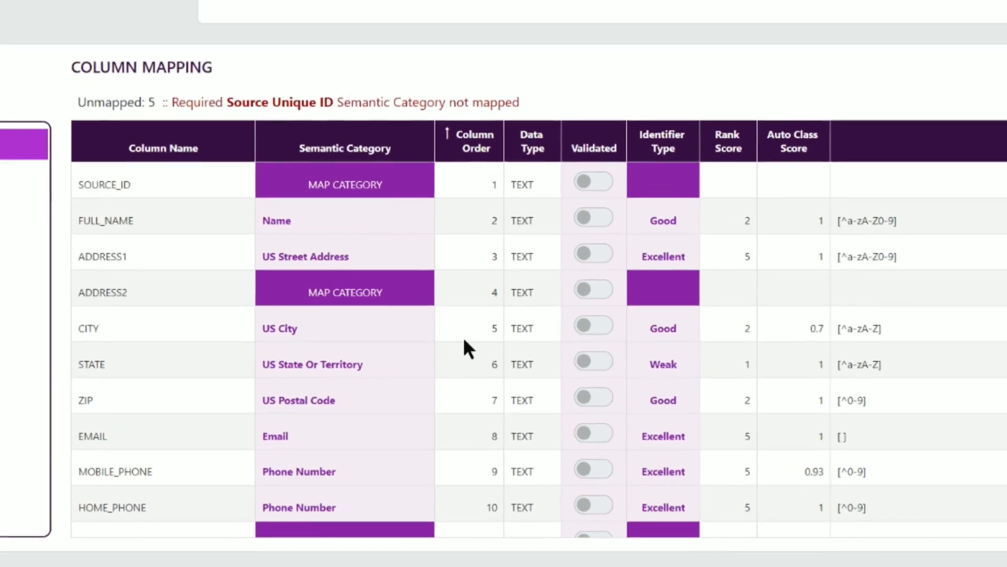
{"action": "scroll", "coordinate": [472, 354], "scroll_direction": "down", "scroll_amount": 2}
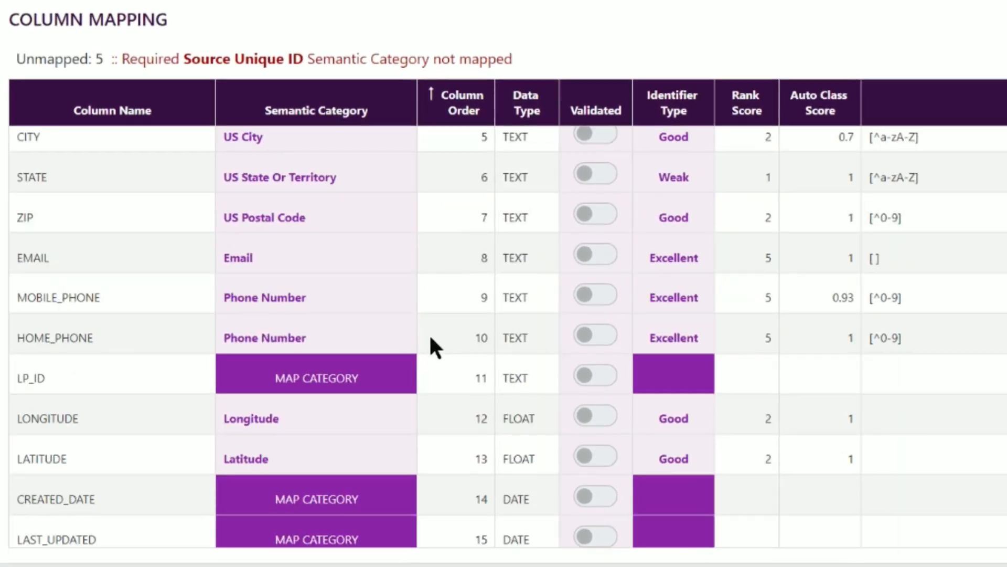
{"action": "scroll", "coordinate": [443, 401], "scroll_direction": "up", "scroll_amount": 3}
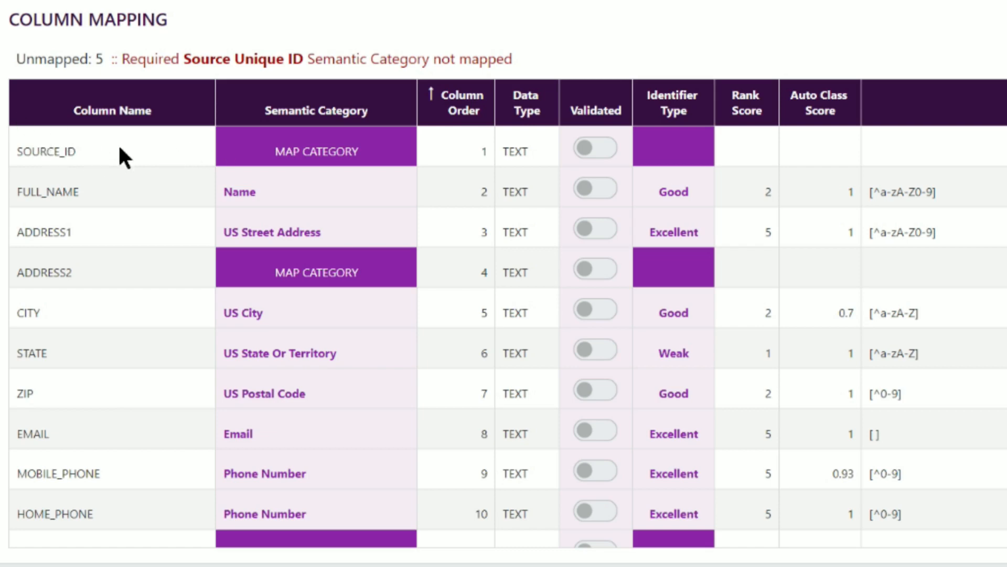
{"action": "left_click", "coordinate": [379, 151]}
{"action": "left_click", "coordinate": [403, 151]}
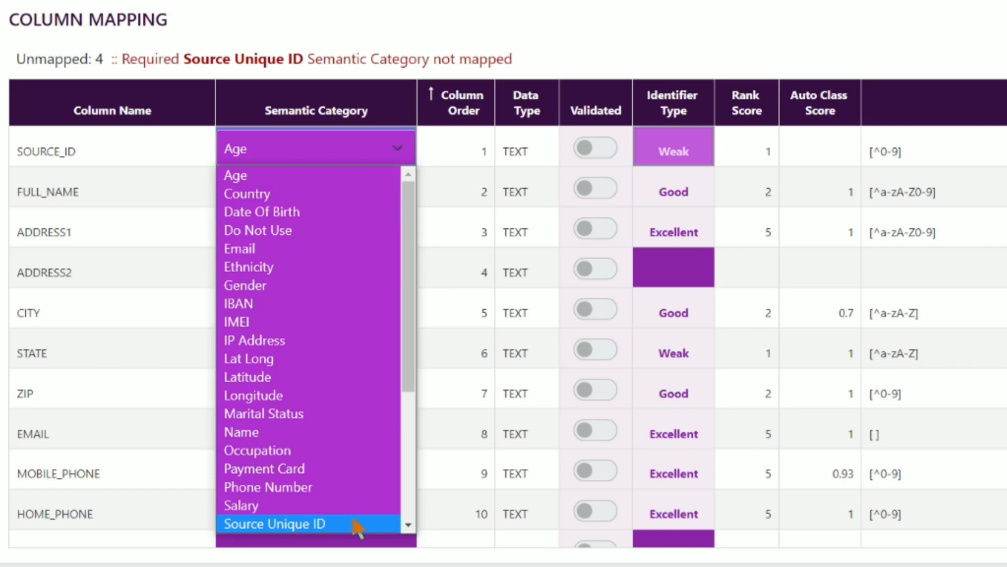
{"action": "left_click", "coordinate": [353, 523]}
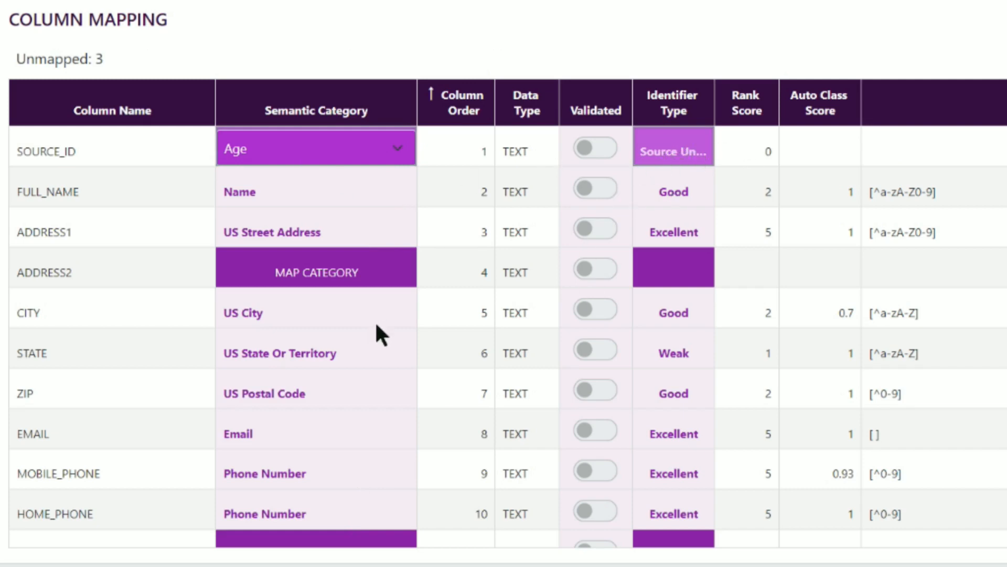
- Set East Cust's ADDRESS2 column to the Do Not Use category
{"action": "left_click", "coordinate": [403, 275]}
{"action": "left_click", "coordinate": [401, 275]}
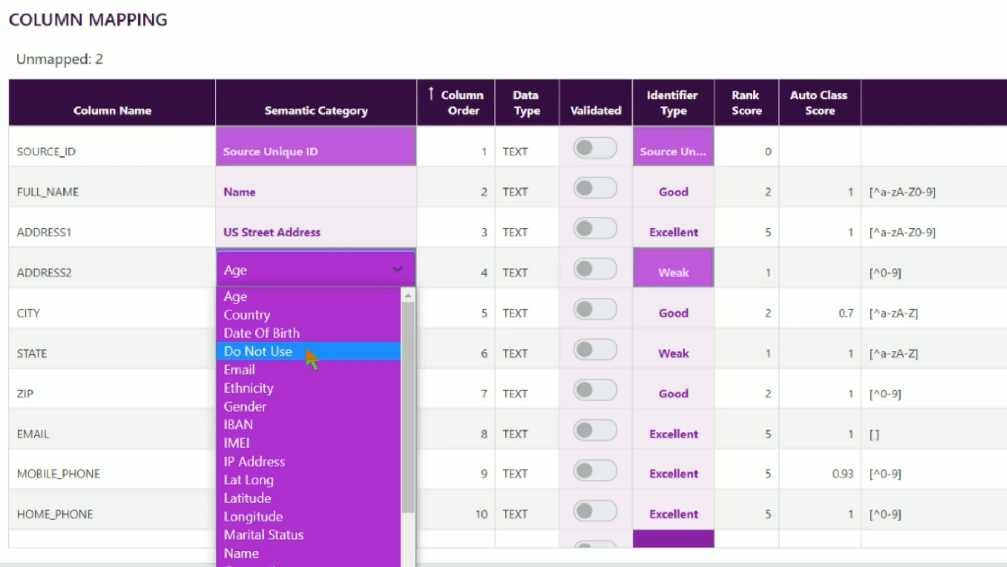
{"action": "left_click", "coordinate": [421, 360]}
- Set LP_ID, CREATED_DATE and LAST_UPDATED to Do Not Use and save East Cust's column mapping
{"action": "scroll", "coordinate": [451, 391], "scroll_direction": "down", "scroll_amount": 3}
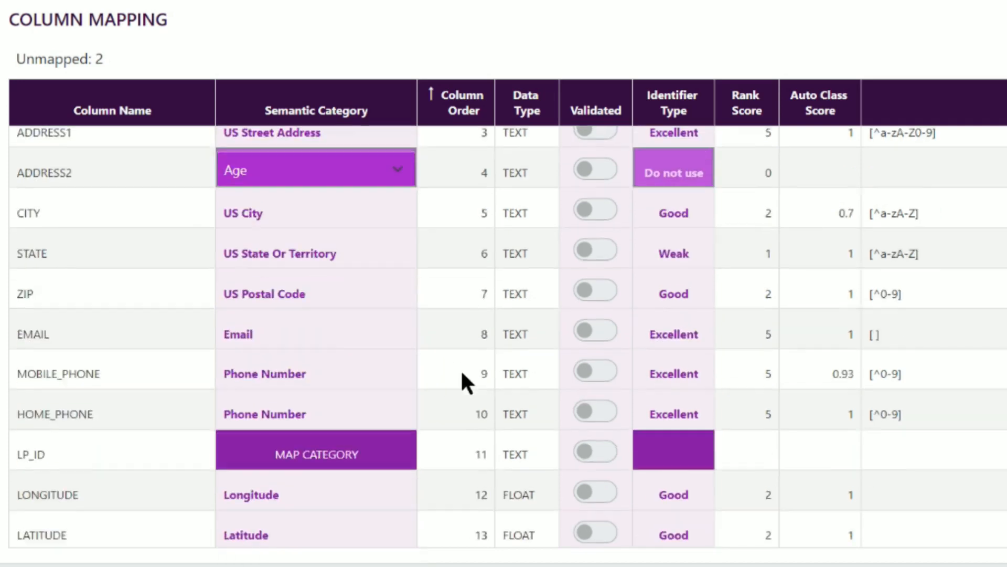
{"action": "left_click", "coordinate": [406, 376]}
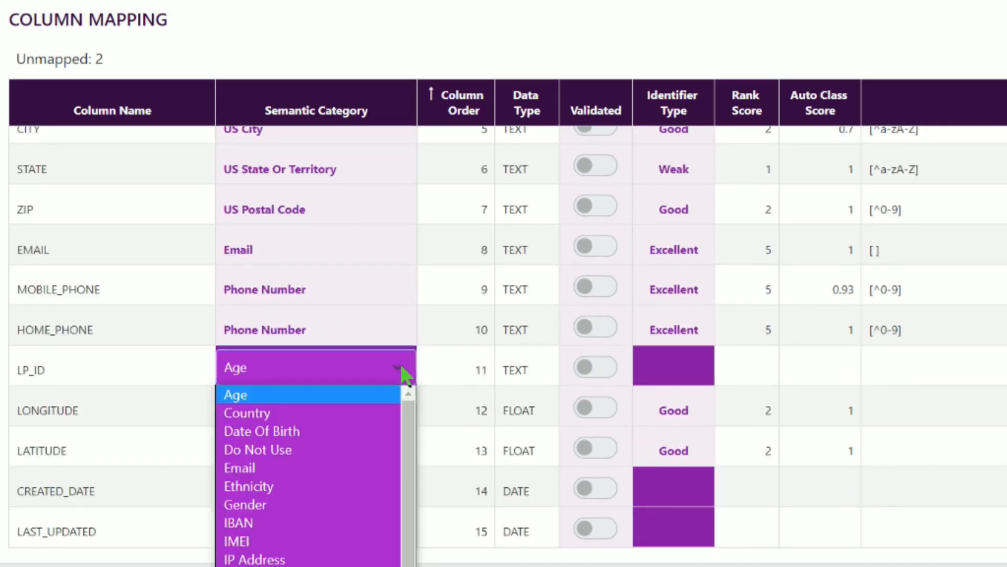
{"action": "key", "text": "Escape"}
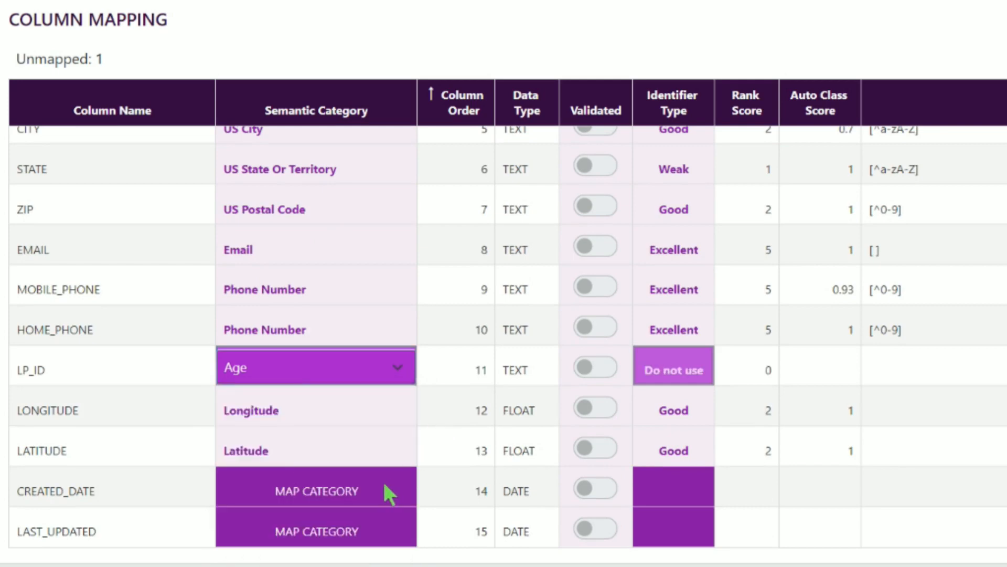
{"action": "left_click", "coordinate": [404, 490]}
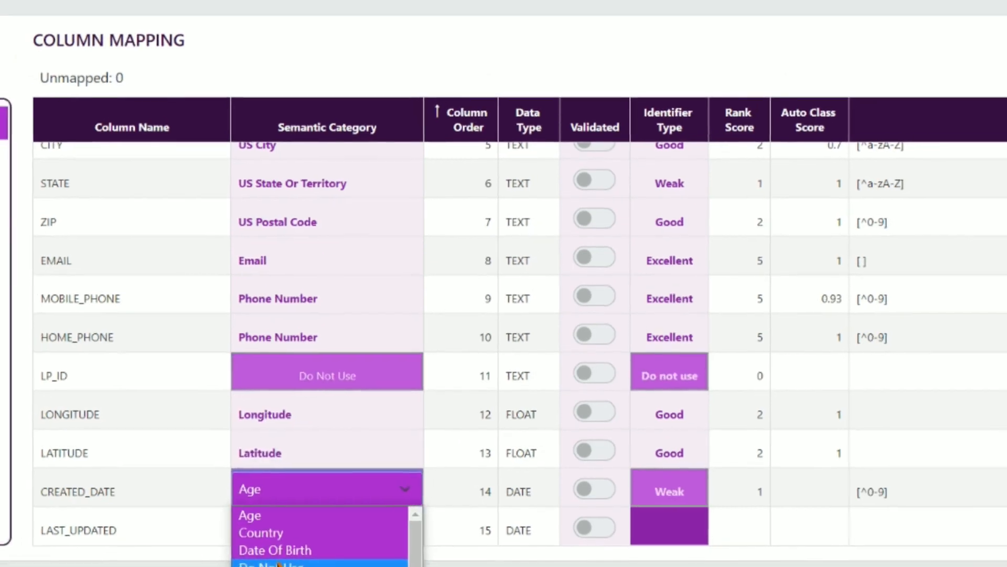
{"action": "left_click", "coordinate": [275, 565]}
{"action": "left_click", "coordinate": [397, 529]}
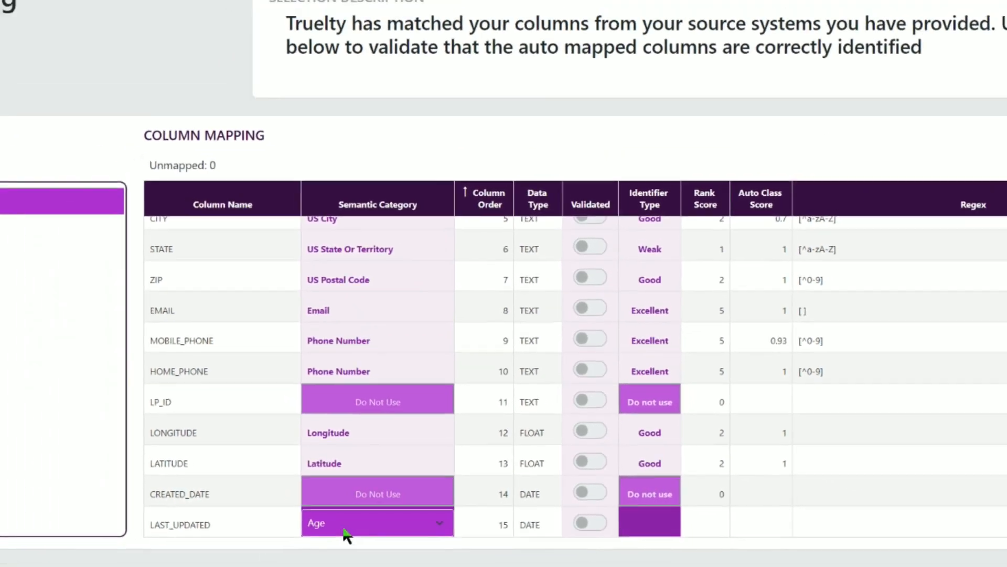
{"action": "left_click", "coordinate": [329, 530]}
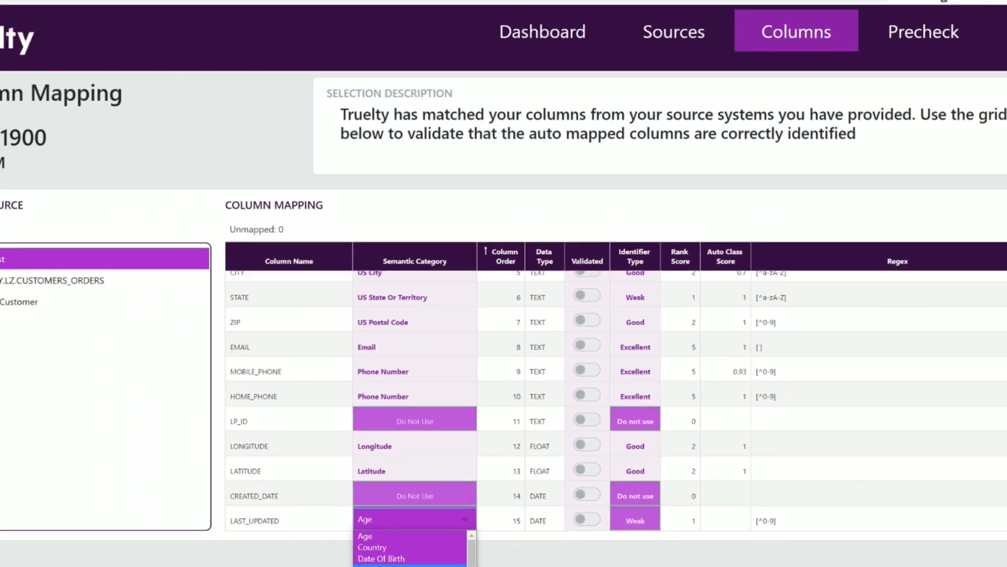
{"action": "left_click", "coordinate": [394, 565]}
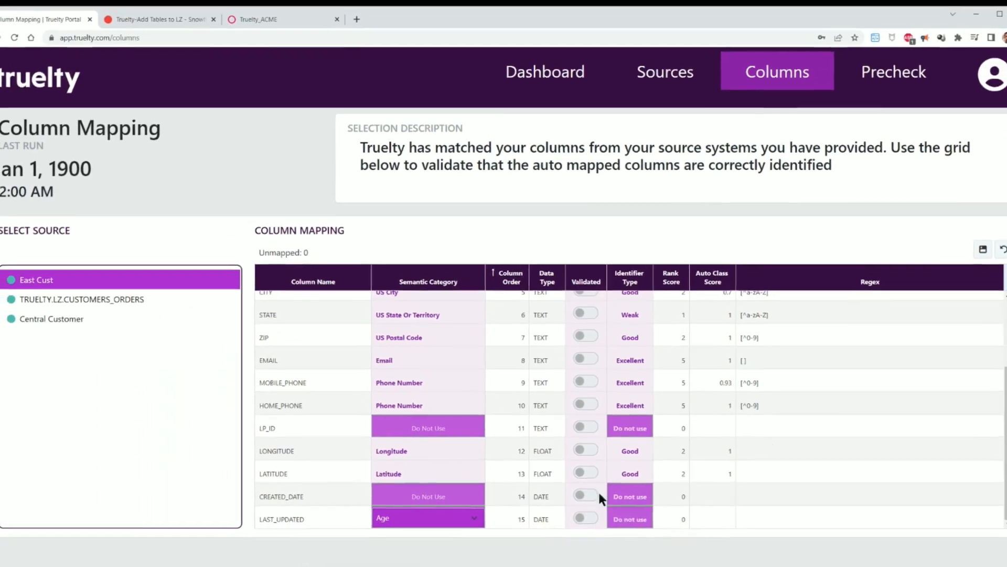
{"action": "scroll", "coordinate": [798, 413], "scroll_direction": "up", "scroll_amount": 2}
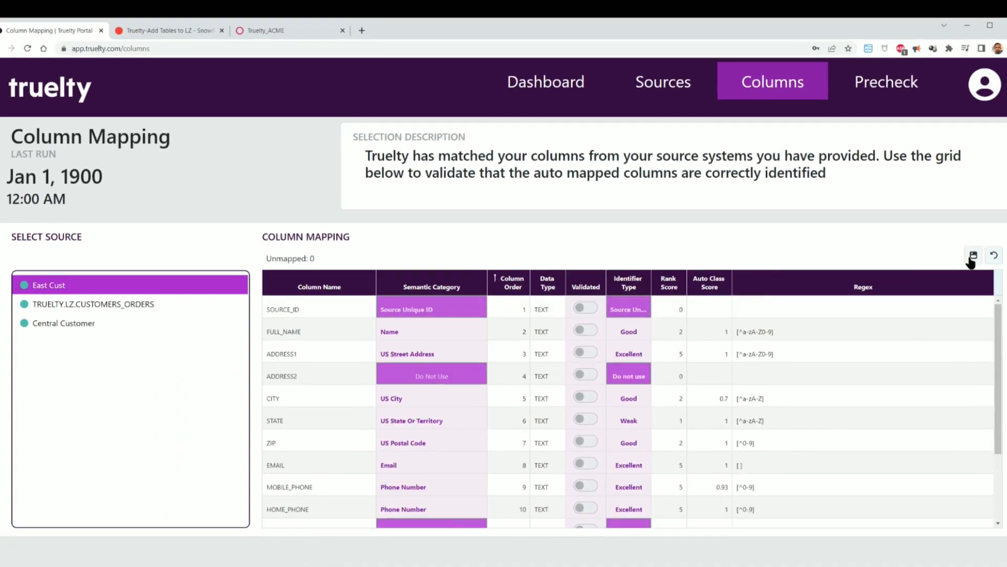
{"action": "left_click", "coordinate": [974, 255]}
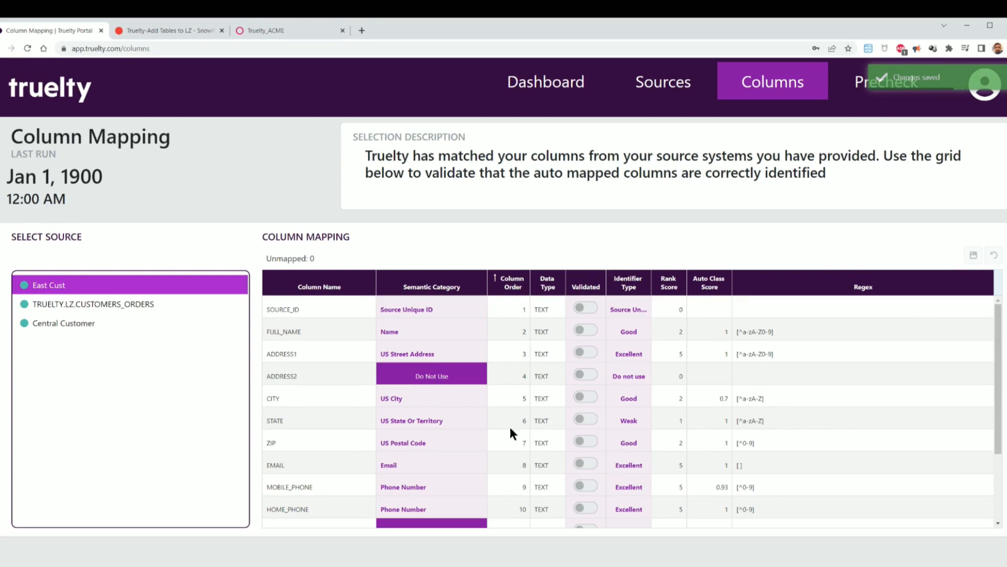
- Select the TRUELTY.LZ.CUSTOMERS_ORDERS source and map its SOURCE_ID column to Source Unique ID
{"action": "left_click", "coordinate": [109, 306]}
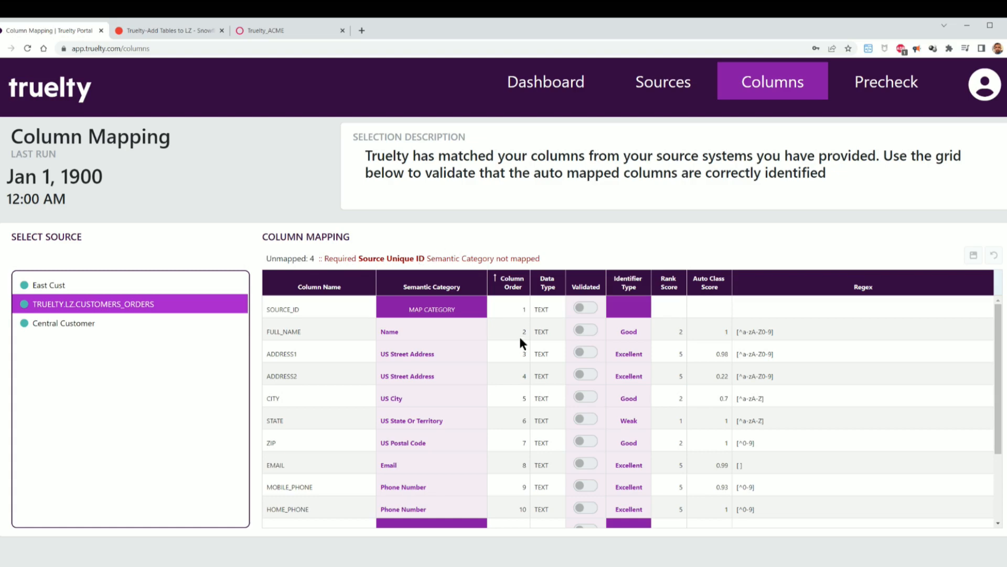
{"action": "left_click", "coordinate": [454, 311]}
{"action": "left_click", "coordinate": [454, 309]}
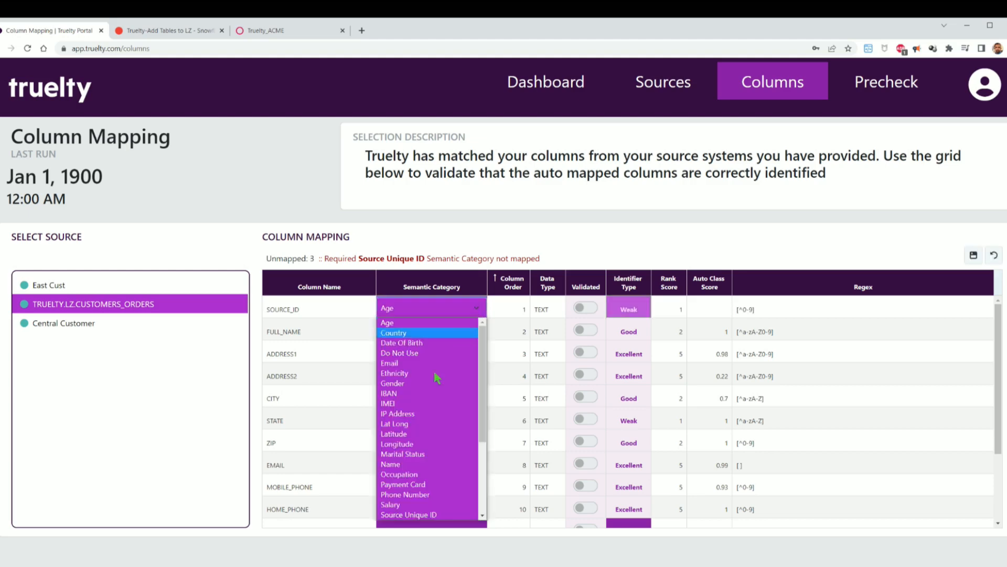
{"action": "left_click", "coordinate": [410, 515]}
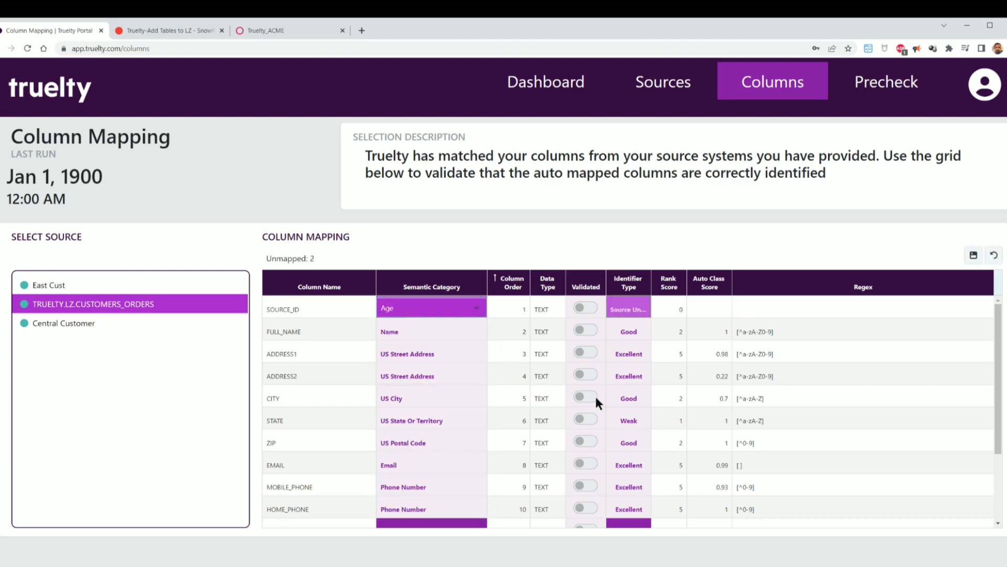
- Set the orders source's LP_ID, CREATED_DATE and LAST_UPDATED columns to the Do Not Use category
{"action": "scroll", "coordinate": [834, 403], "scroll_direction": "down", "scroll_amount": 3}
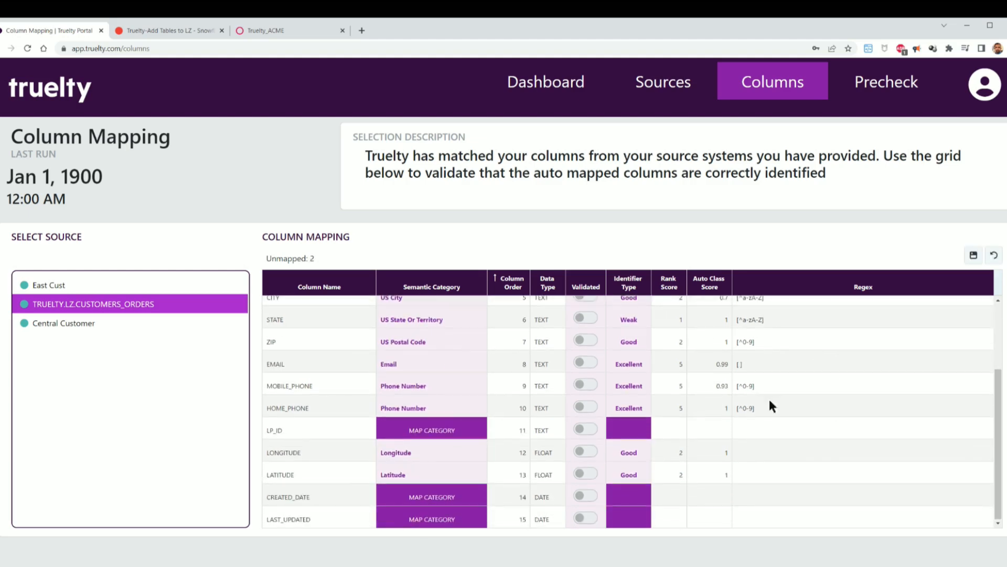
{"action": "left_click", "coordinate": [479, 431]}
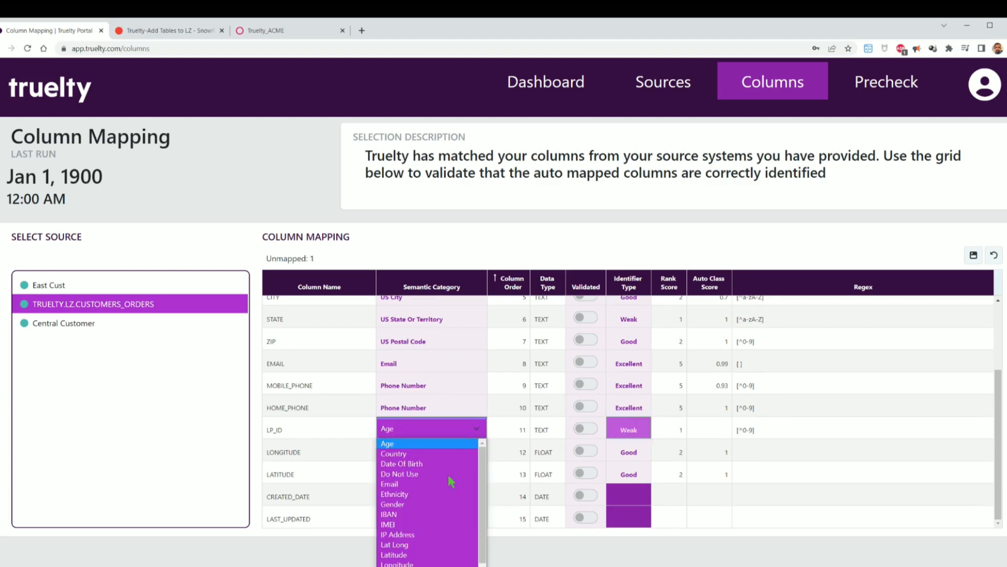
{"action": "left_click", "coordinate": [415, 475]}
{"action": "left_click", "coordinate": [479, 497]}
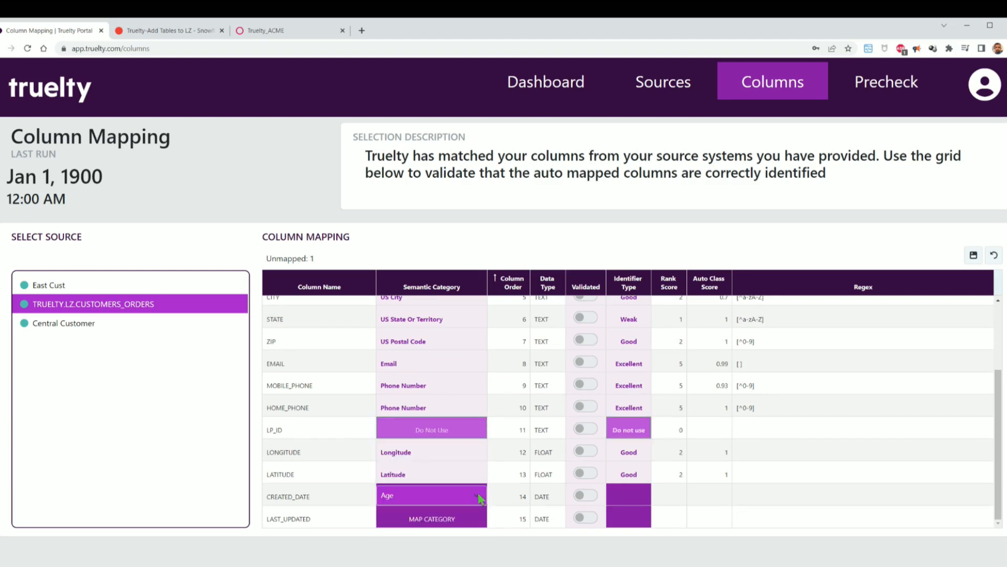
{"action": "left_click", "coordinate": [479, 497]}
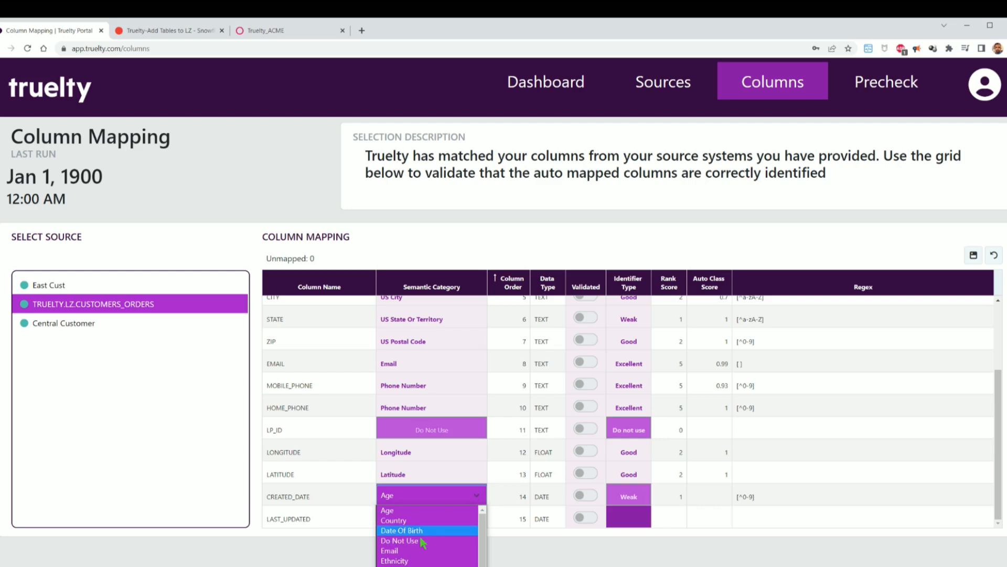
{"action": "left_click", "coordinate": [423, 542]}
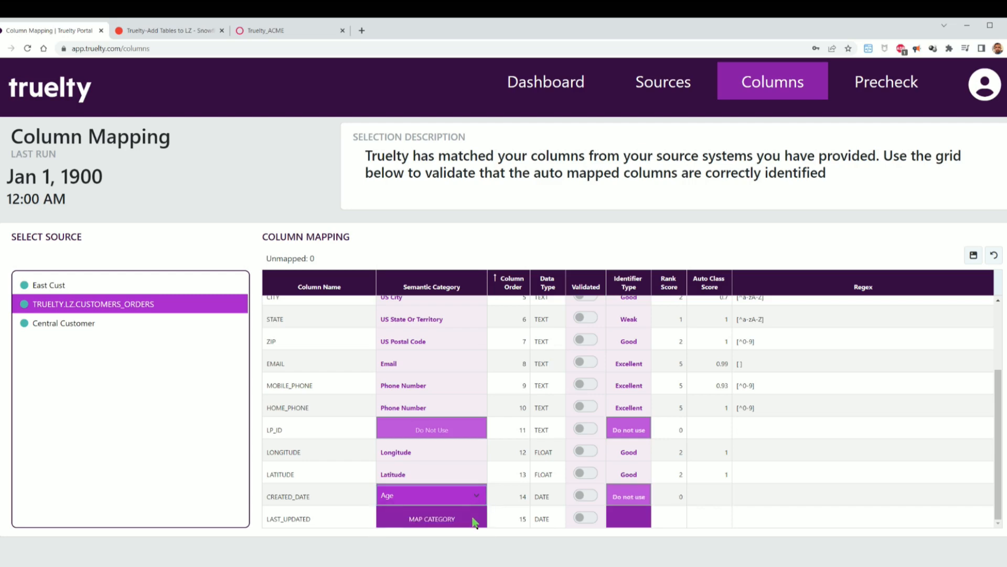
{"action": "left_click", "coordinate": [472, 519]}
{"action": "left_click", "coordinate": [416, 563]}
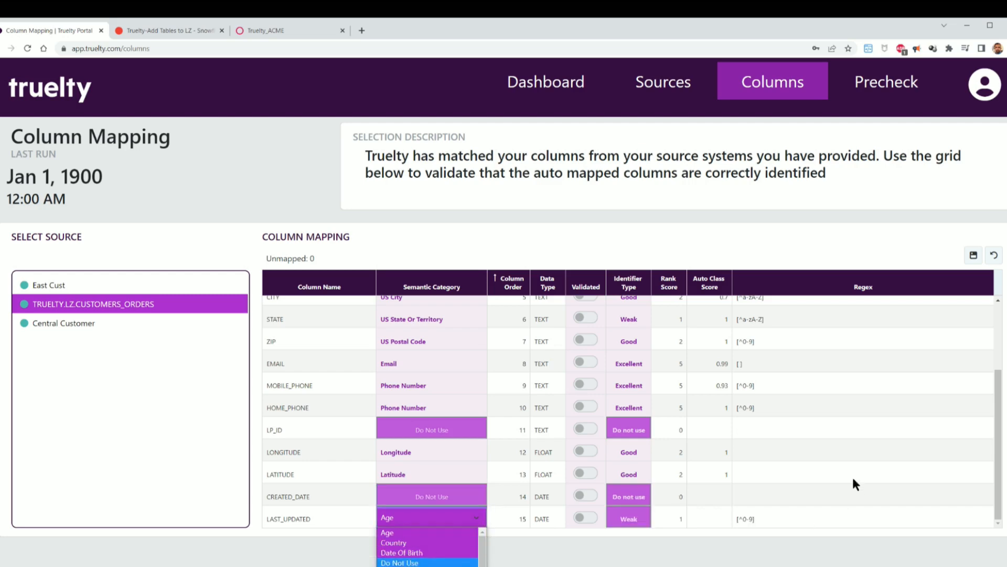
- Change the orders source's ADDRESS2 column to Do Not Use and save the column mapping
{"action": "scroll", "coordinate": [880, 398], "scroll_direction": "up", "scroll_amount": 3}
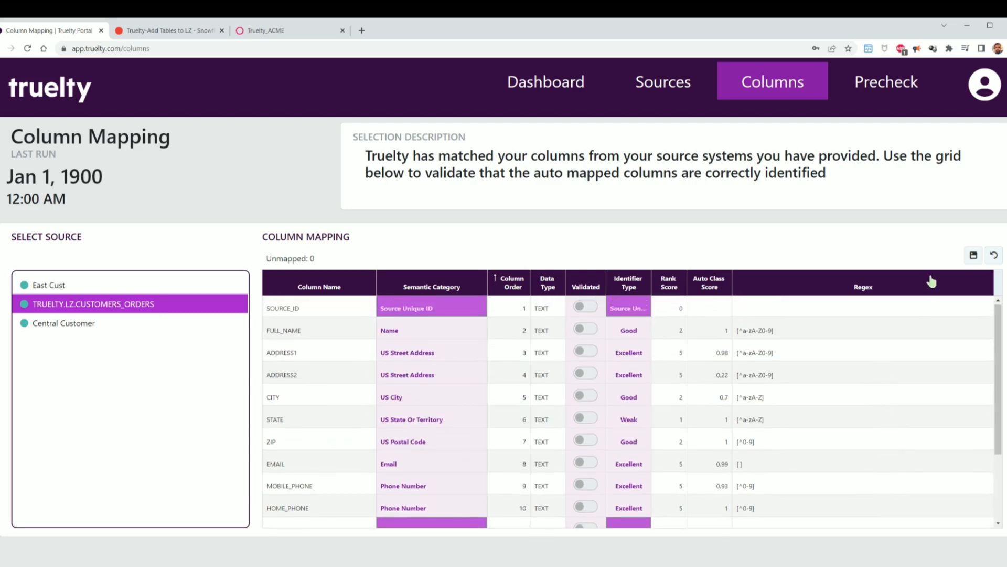
{"action": "left_click", "coordinate": [445, 376]}
{"action": "left_click", "coordinate": [445, 375]}
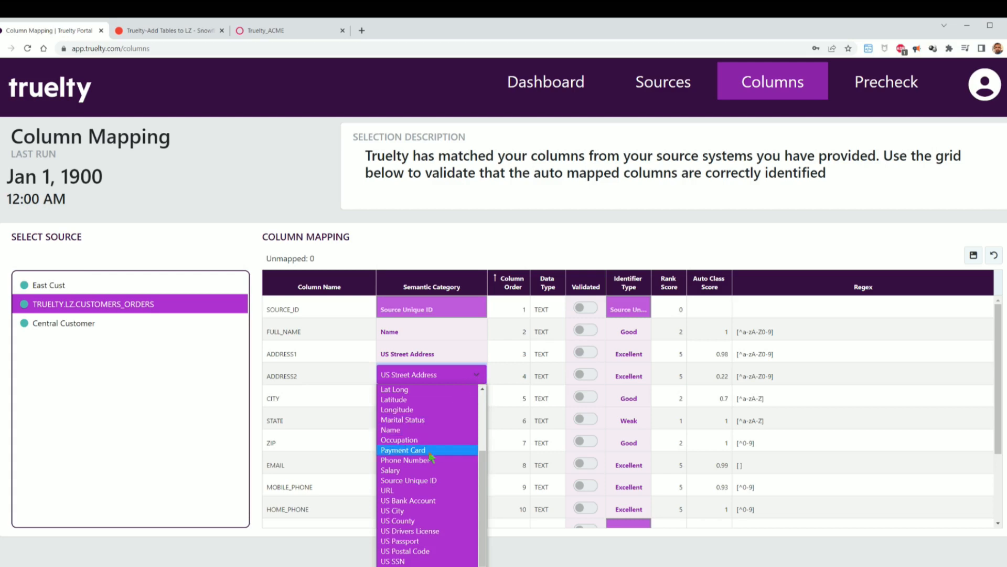
{"action": "scroll", "coordinate": [431, 446], "scroll_direction": "up", "scroll_amount": 3}
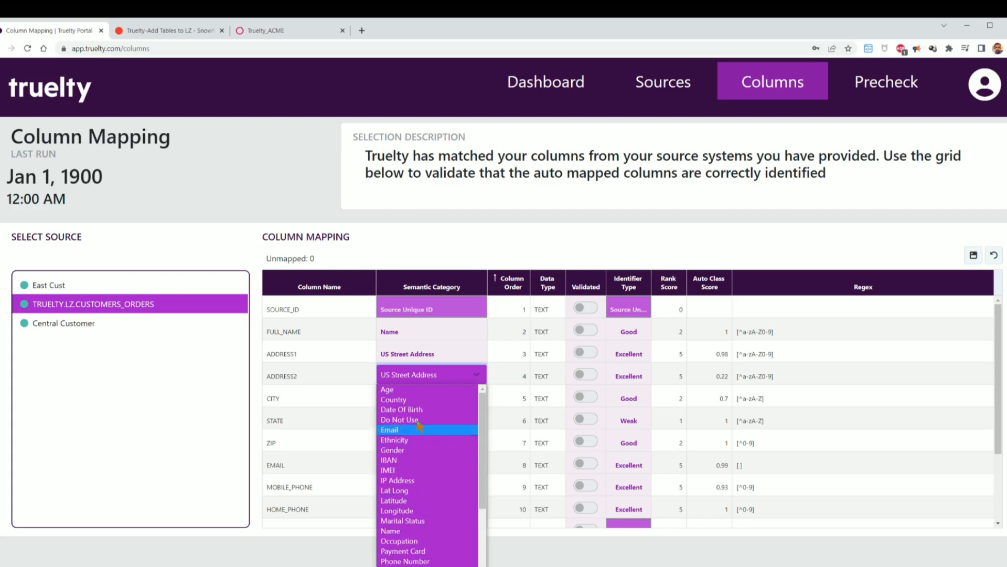
{"action": "left_click", "coordinate": [418, 421]}
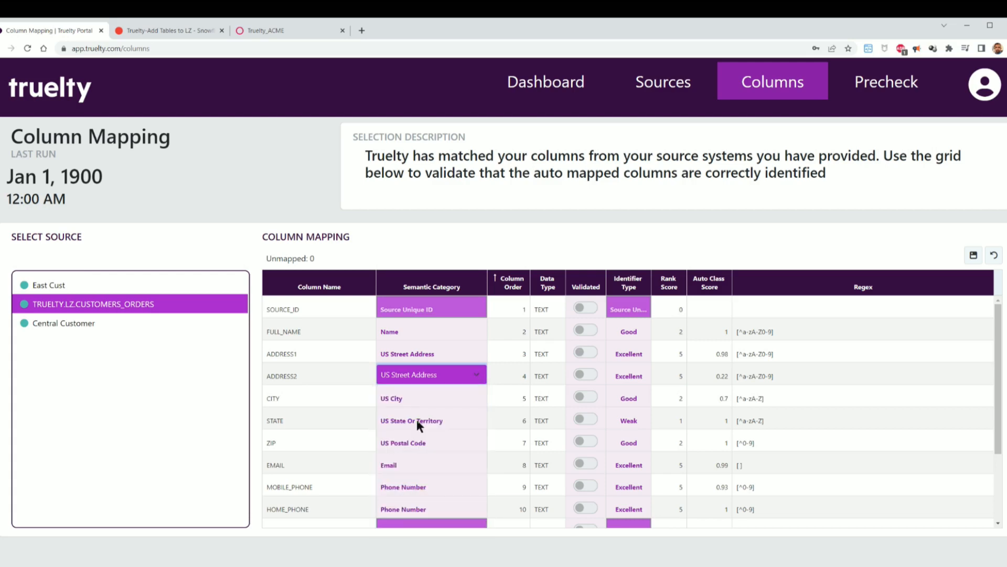
{"action": "left_click", "coordinate": [971, 256]}
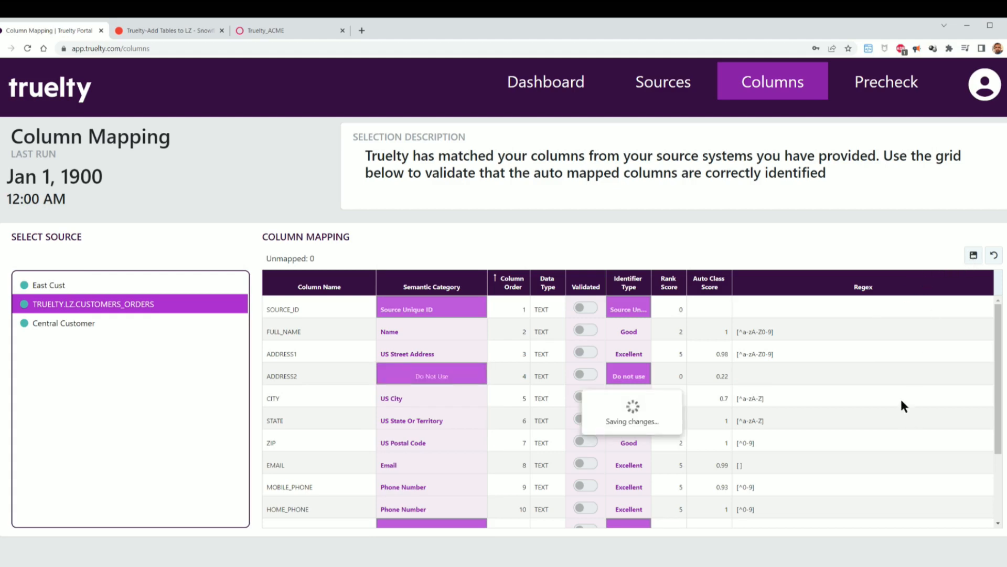
- Select the Central Customer source and map its SOURCE_ID column to Source Unique ID
{"action": "left_click", "coordinate": [65, 326]}
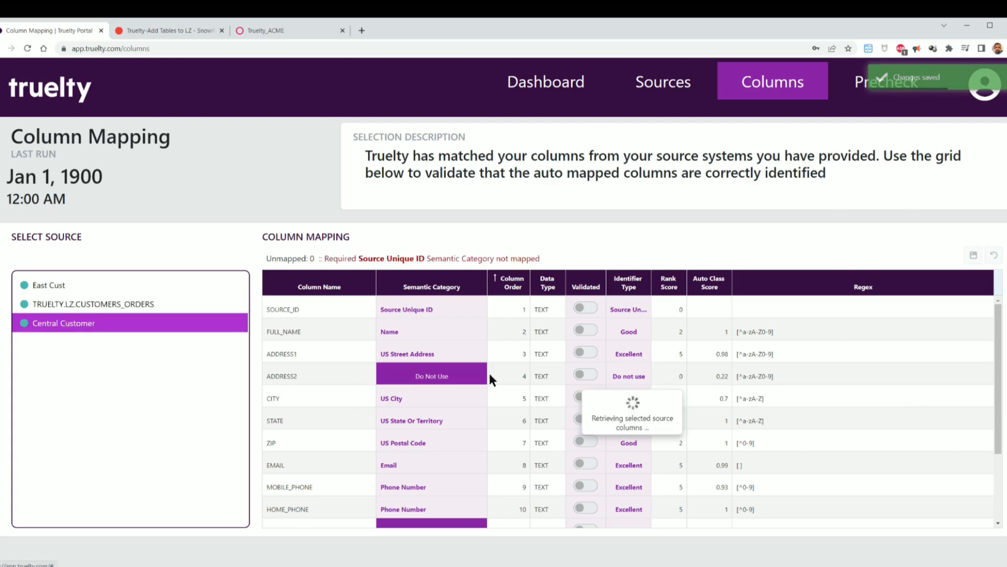
{"action": "left_click", "coordinate": [481, 317]}
{"action": "left_click", "coordinate": [482, 315]}
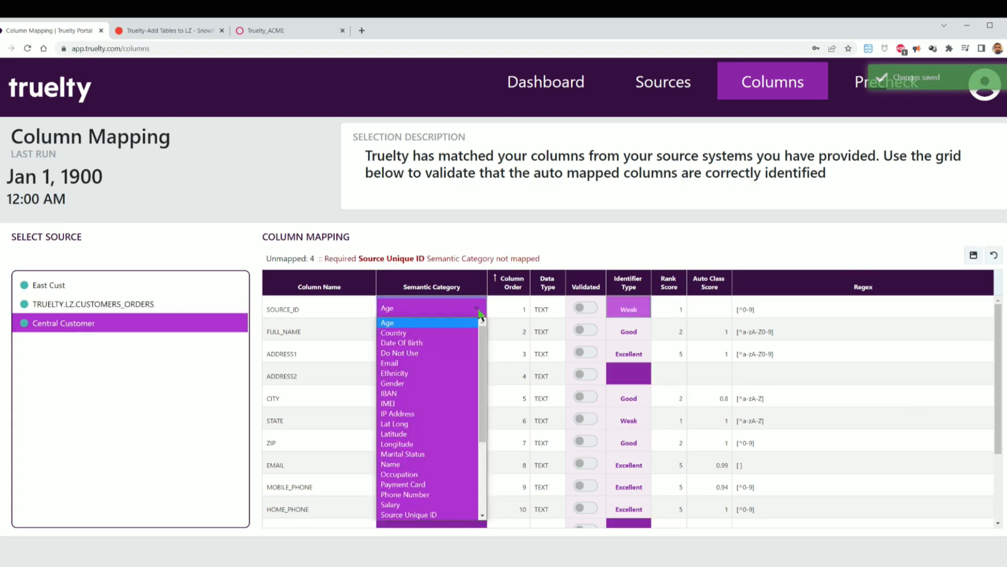
{"action": "scroll", "coordinate": [430, 509], "scroll_direction": "down", "scroll_amount": 1}
{"action": "left_click", "coordinate": [430, 505]}
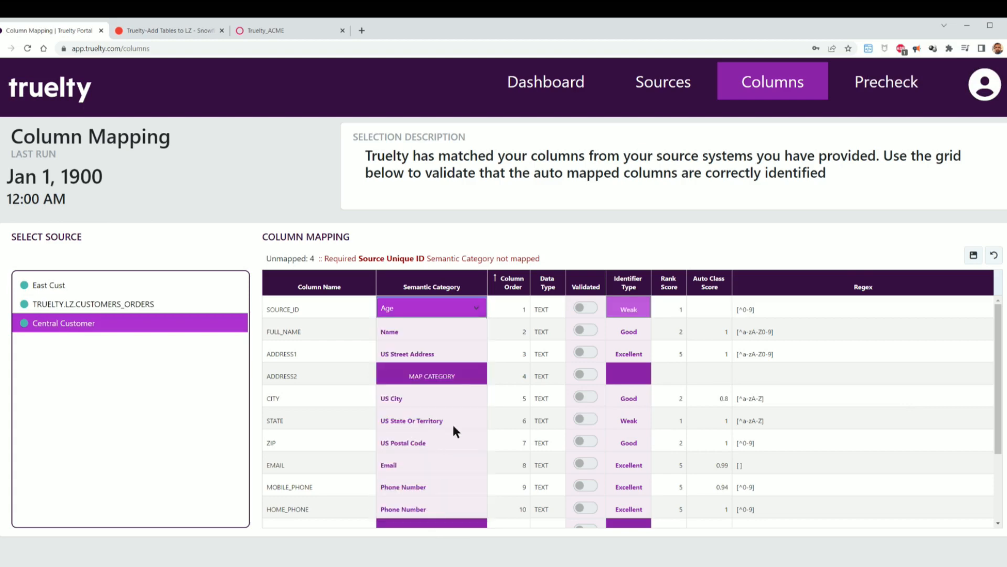
- Set the Central Customer source's ADDRESS2 and LP_ID columns to the Do Not Use category
{"action": "left_click", "coordinate": [473, 375]}
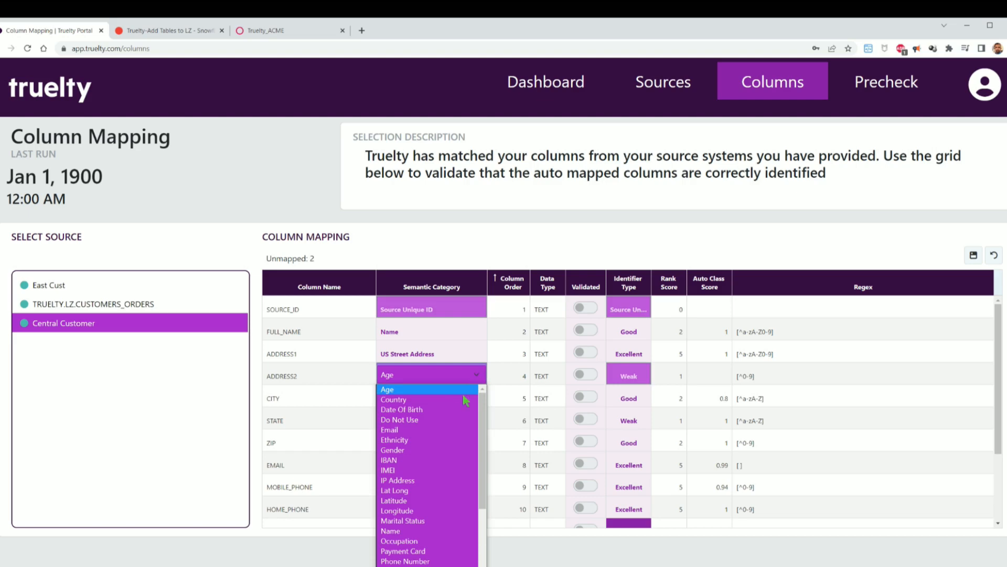
{"action": "left_click", "coordinate": [424, 420]}
{"action": "scroll", "coordinate": [473, 399], "scroll_direction": "down", "scroll_amount": 2}
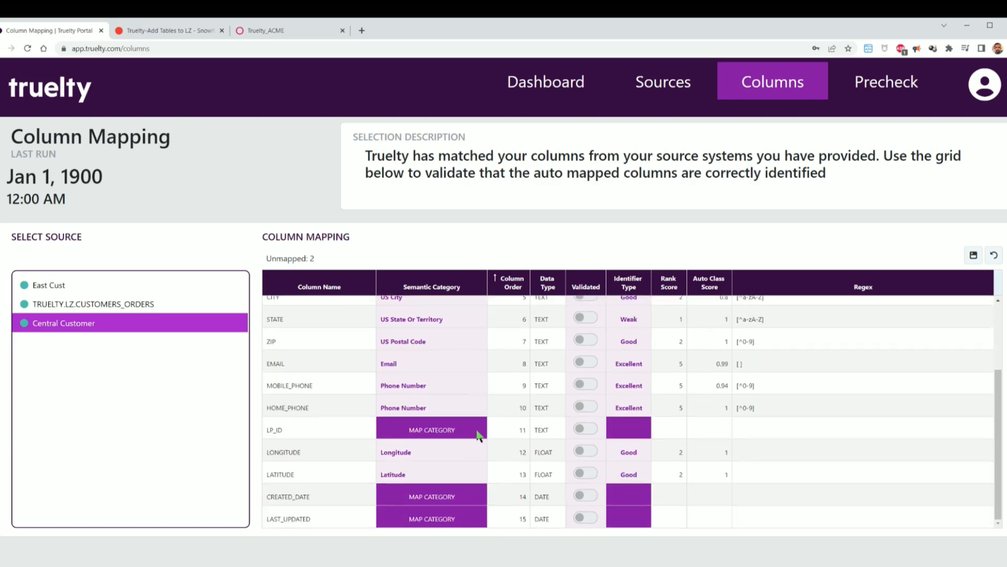
{"action": "left_click", "coordinate": [479, 433]}
{"action": "left_click", "coordinate": [418, 474]}
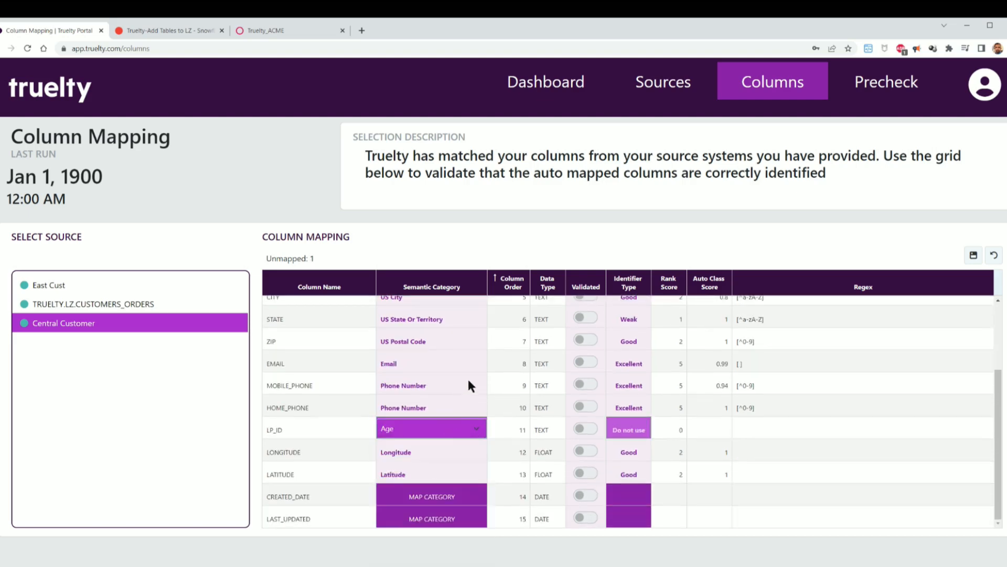
- Set the CREATED_DATE and LAST_UPDATED columns to Do Not Use and save the Central Customer column mapping
{"action": "left_click", "coordinate": [474, 496]}
{"action": "left_click", "coordinate": [398, 541]}
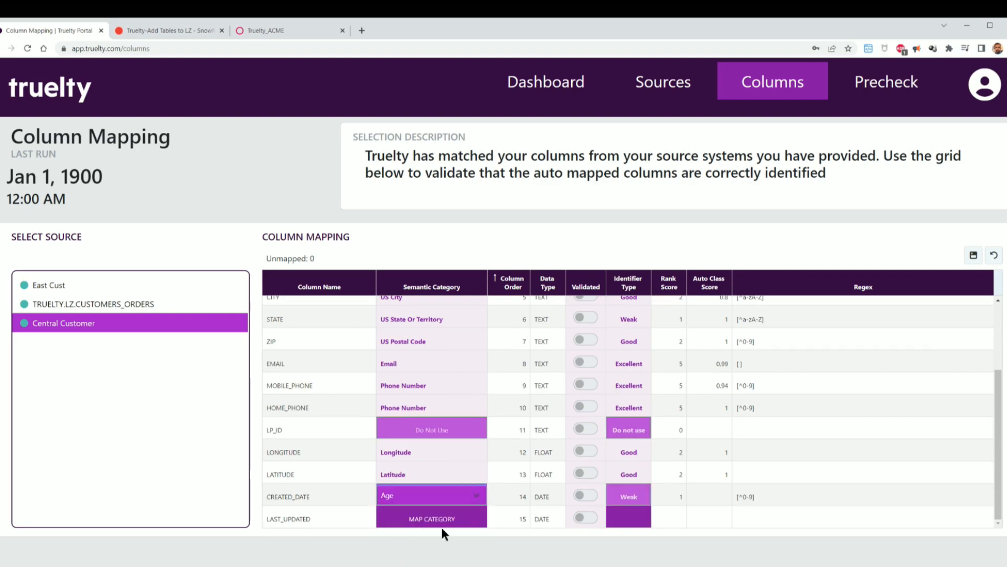
{"action": "left_click", "coordinate": [477, 519]}
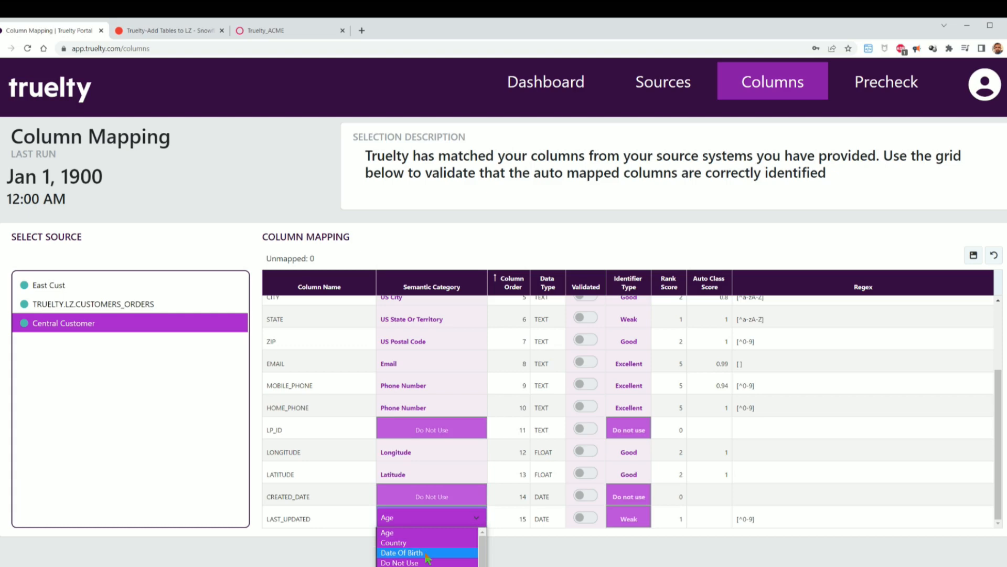
{"action": "left_click", "coordinate": [426, 562]}
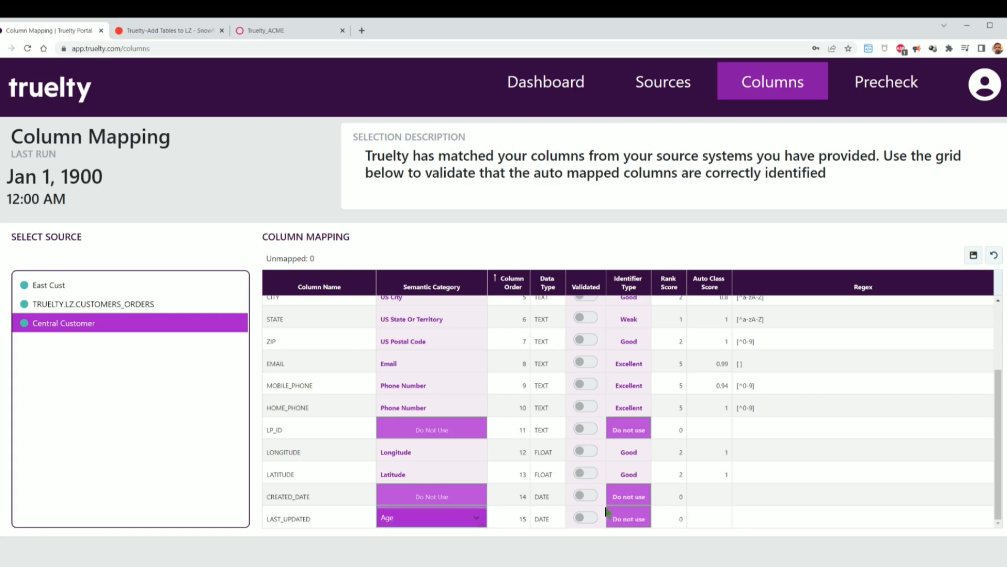
{"action": "left_click", "coordinate": [974, 255]}
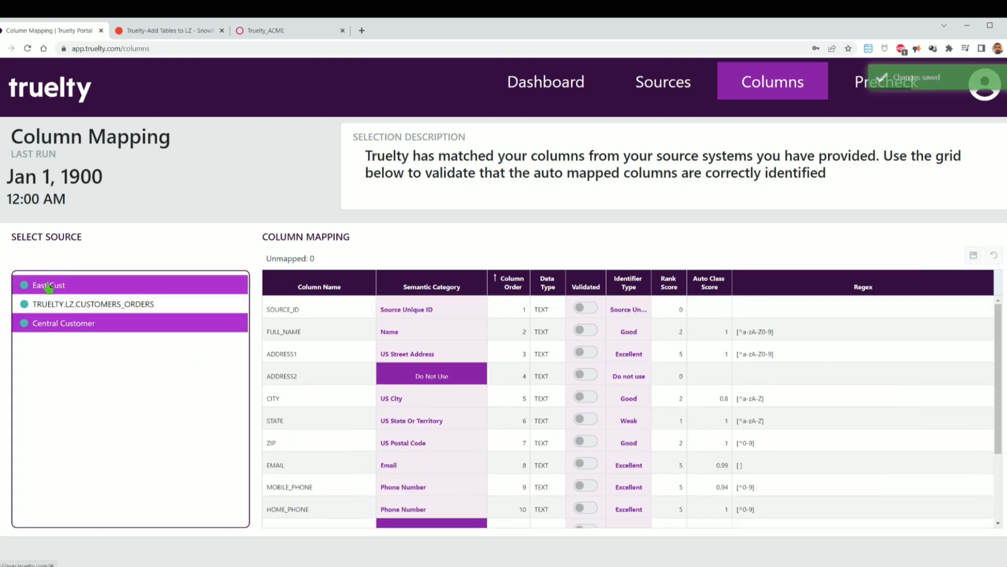
- Review the saved column mappings of the other sources and open the pre-run checklist
{"action": "left_click", "coordinate": [53, 304]}
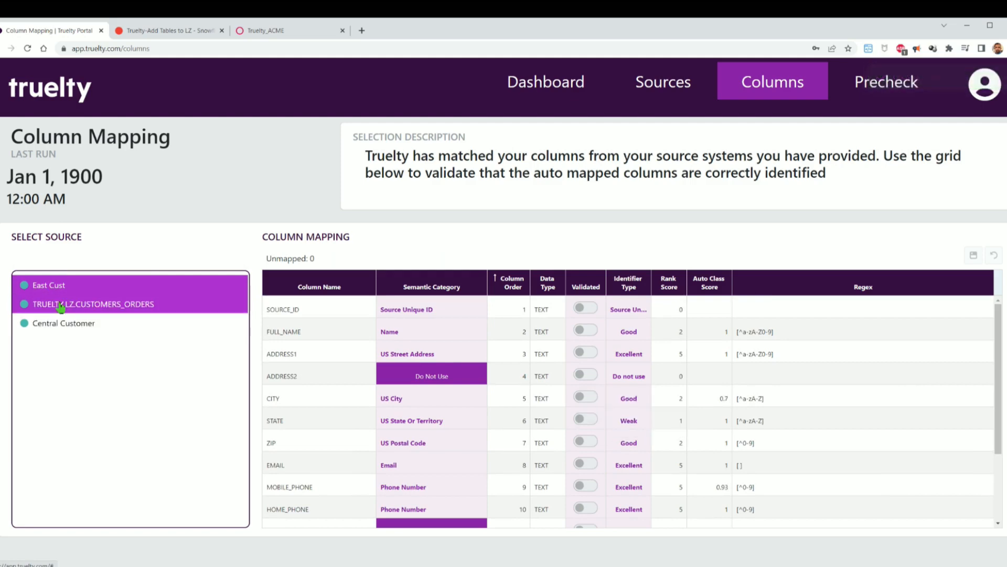
{"action": "left_click", "coordinate": [59, 324]}
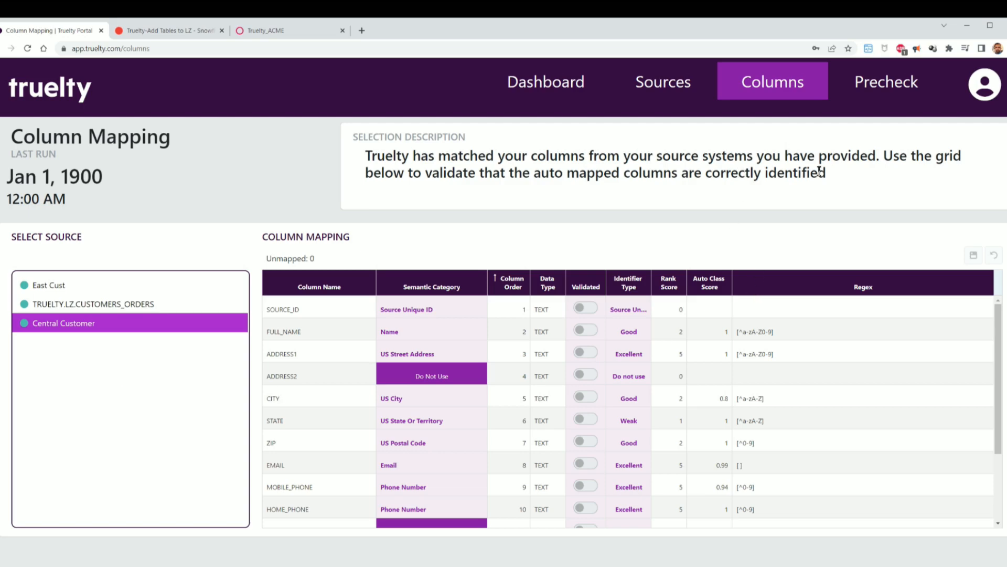
{"action": "left_click", "coordinate": [885, 86]}
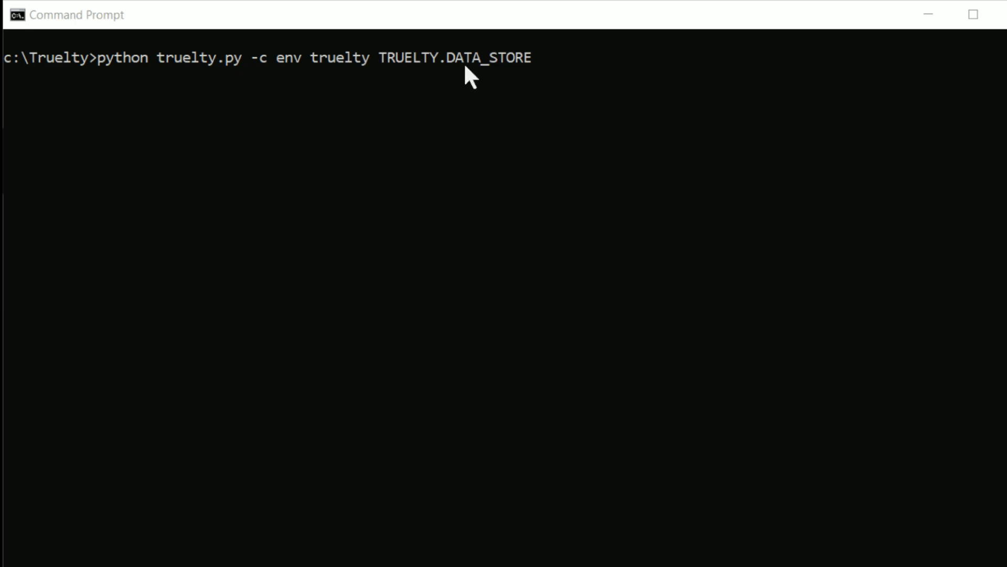
- In the command prompt, run python truelty.py -c env truelty TRUELTY.DATA_STORE
{"action": "left_click", "coordinate": [562, 60]}
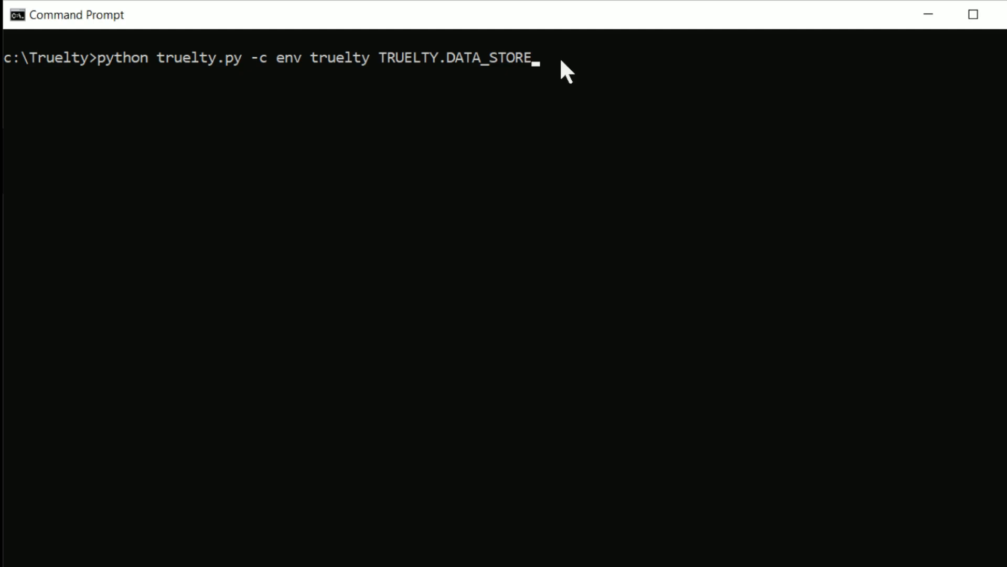
{"action": "key", "text": "Return"}
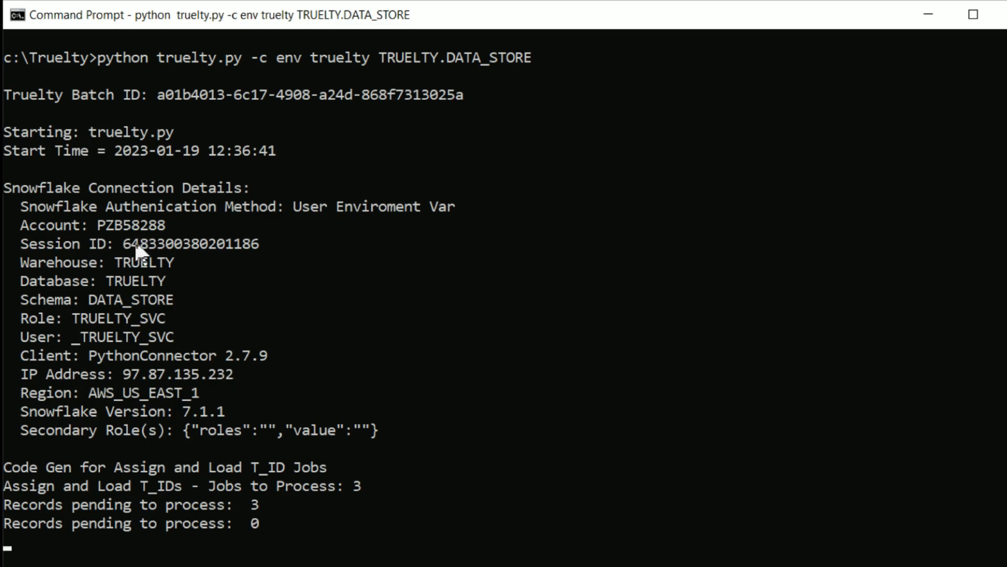
- Copy the Session ID shown in the run's Snowflake connection details
{"action": "left_click", "coordinate": [222, 244]}
{"action": "double_click", "coordinate": [218, 247]}
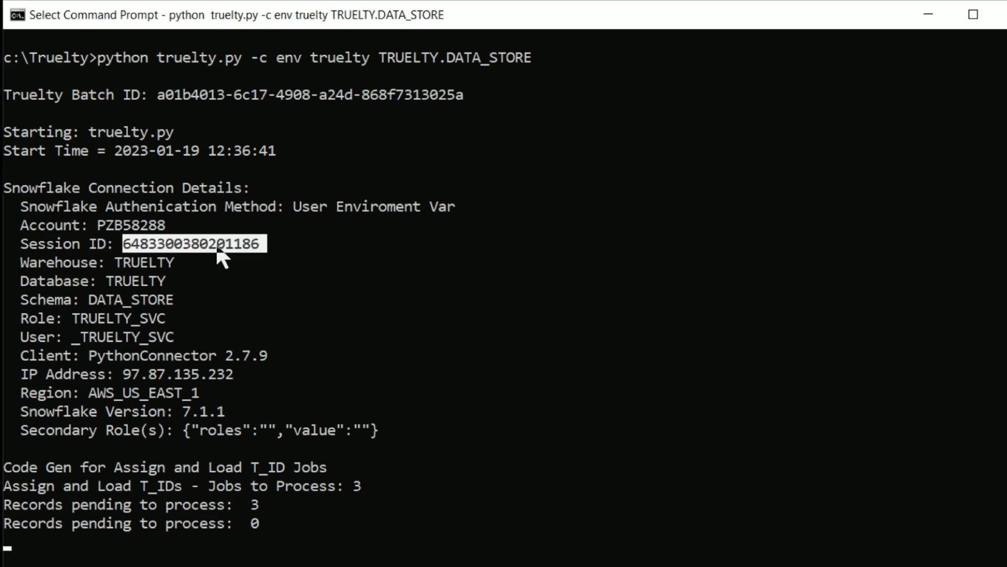
{"action": "right_click", "coordinate": [221, 248]}
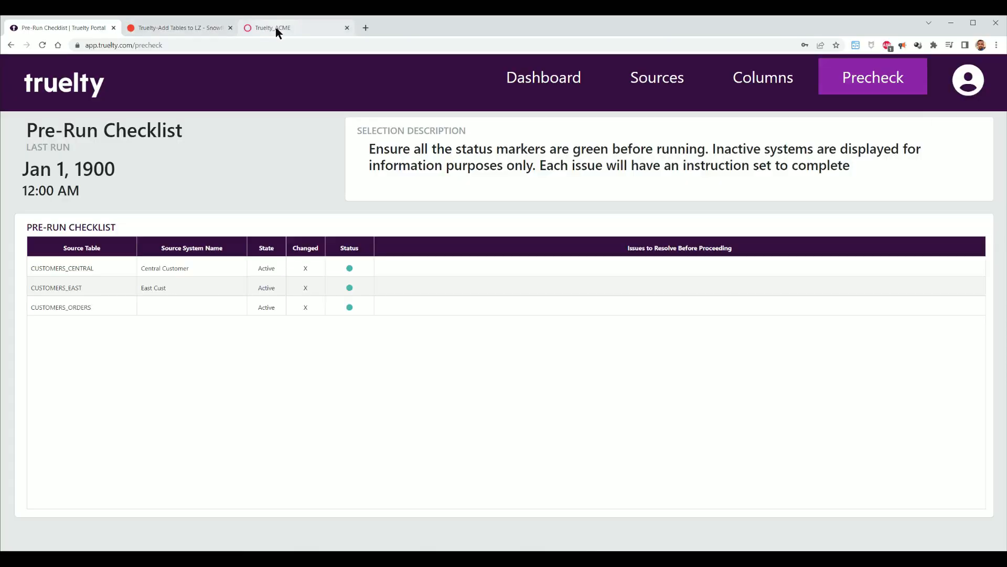
- In the Snowflake query history, turn on auto refresh and filter the queries by the copied Session ID
{"action": "left_click", "coordinate": [277, 29]}
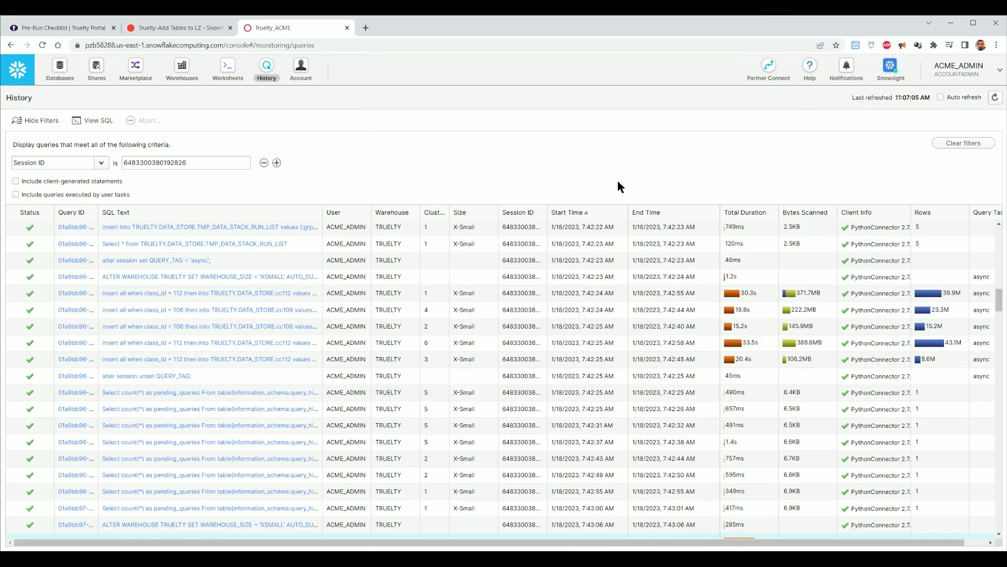
{"action": "left_click", "coordinate": [941, 97]}
{"action": "double_click", "coordinate": [196, 166]}
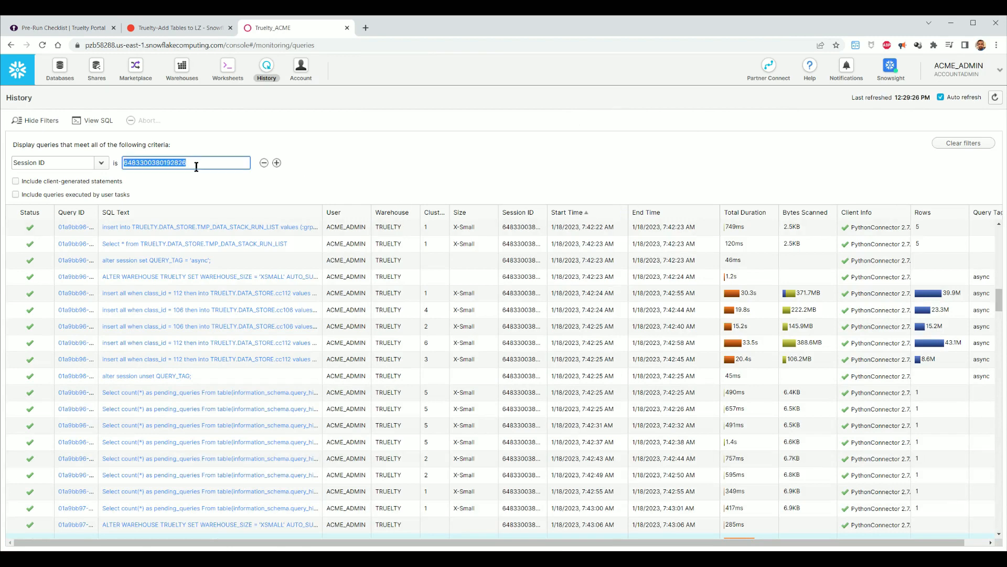
{"action": "key", "text": "ctrl+v"}
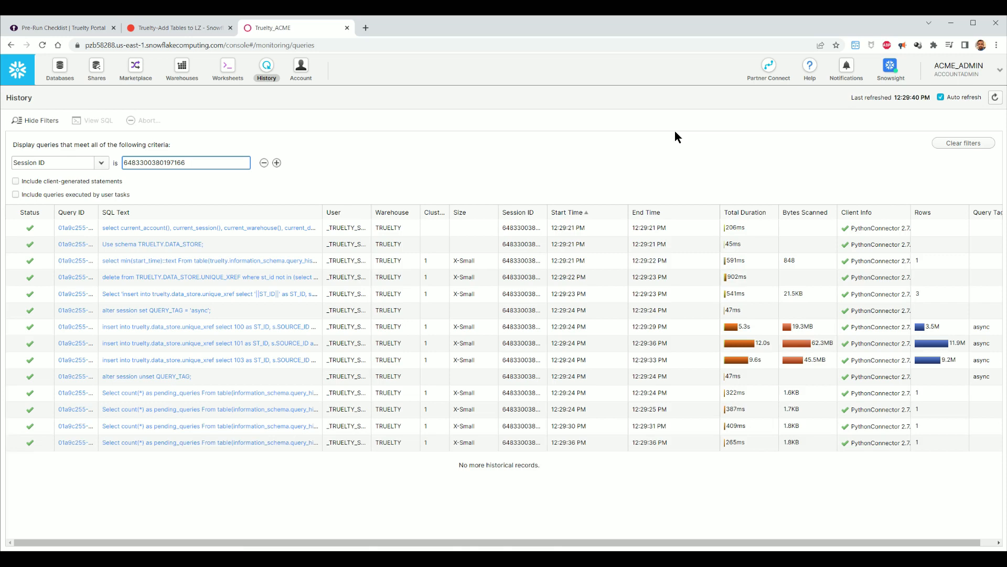
{"action": "left_click", "coordinate": [714, 214]}
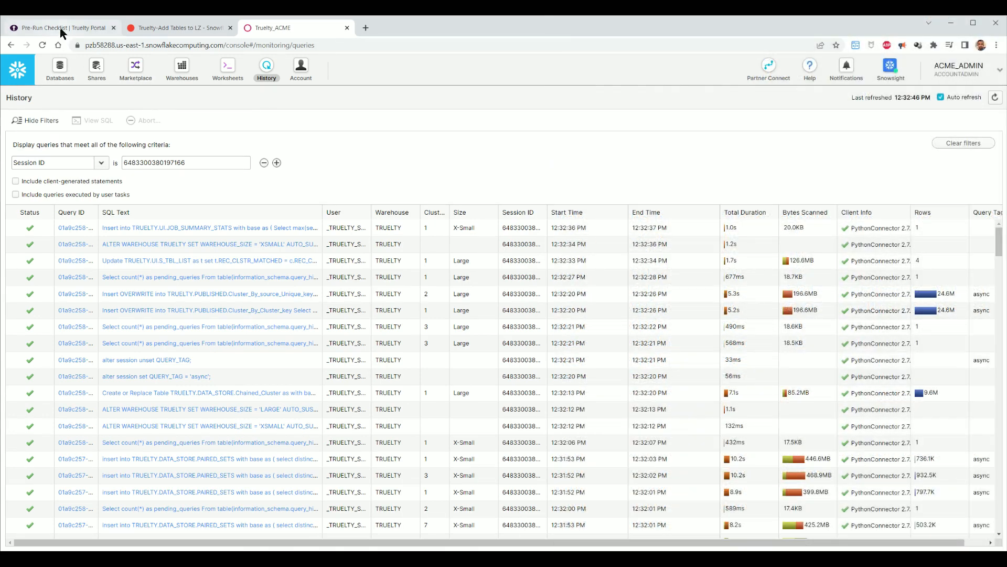
- Refresh the Truelty dashboard, inspect its deduplication charts, and open the Source Mapping page
{"action": "left_click", "coordinate": [62, 29]}
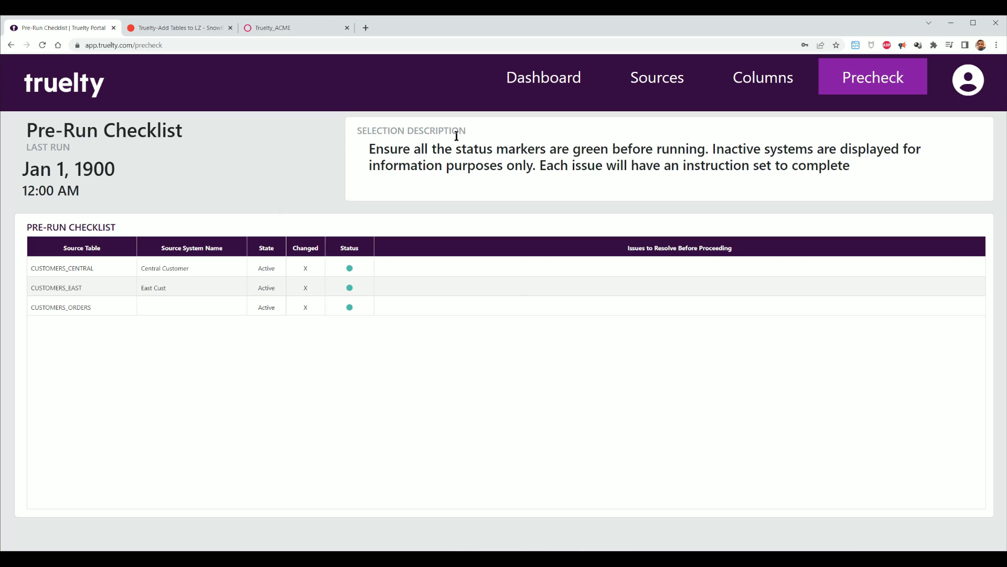
{"action": "left_click", "coordinate": [541, 80]}
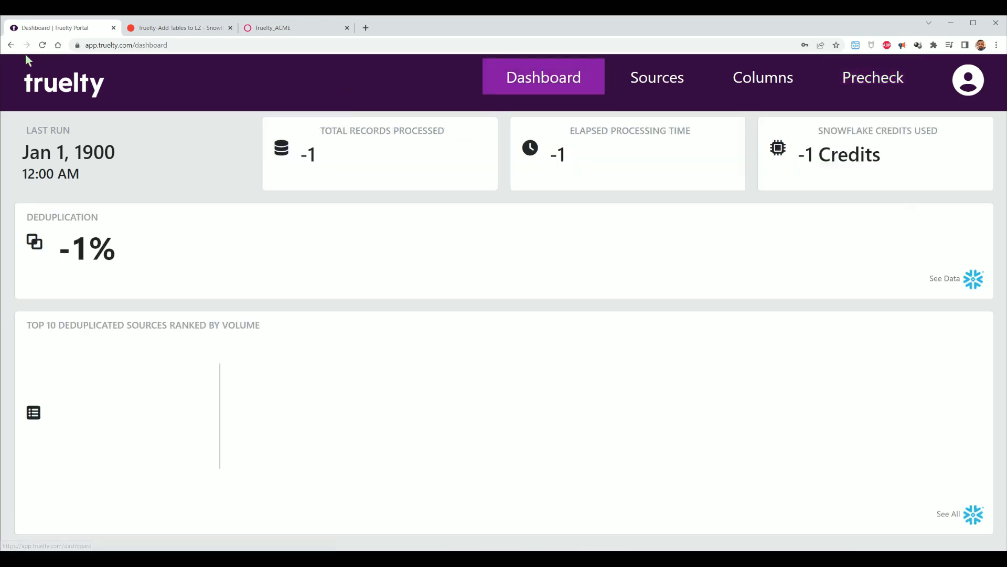
{"action": "left_click", "coordinate": [42, 45]}
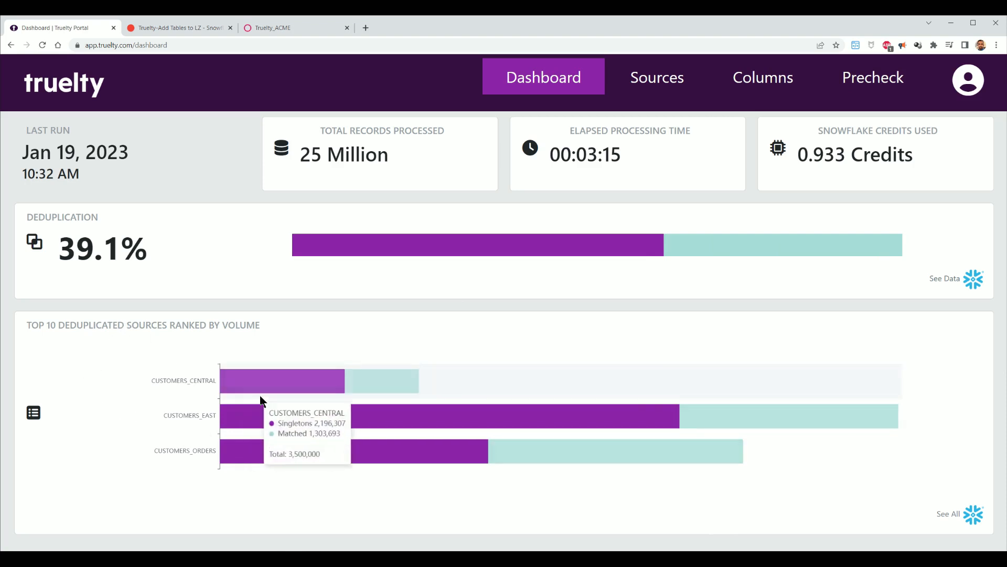
{"action": "mouse_move", "coordinate": [383, 242]}
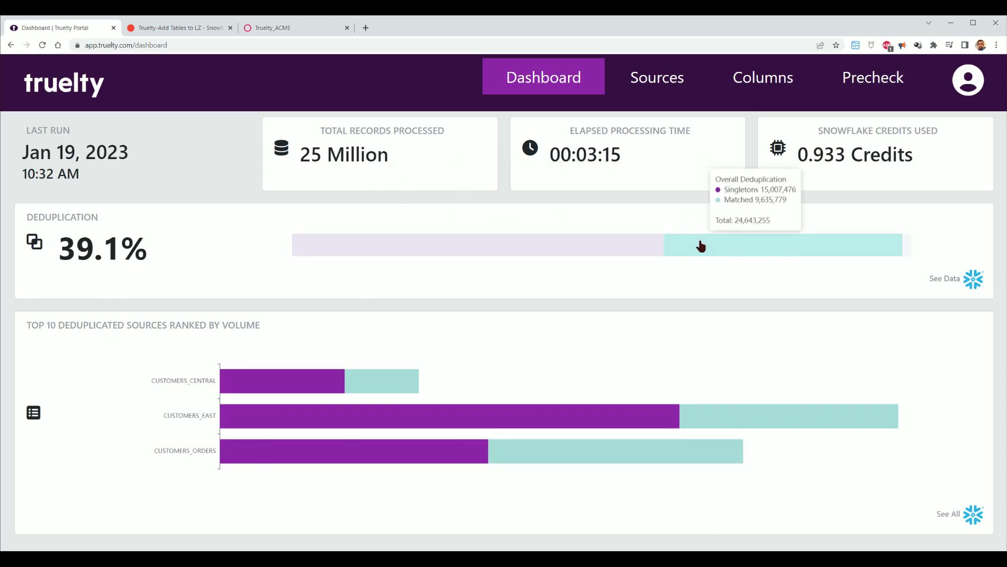
{"action": "mouse_move", "coordinate": [557, 371]}
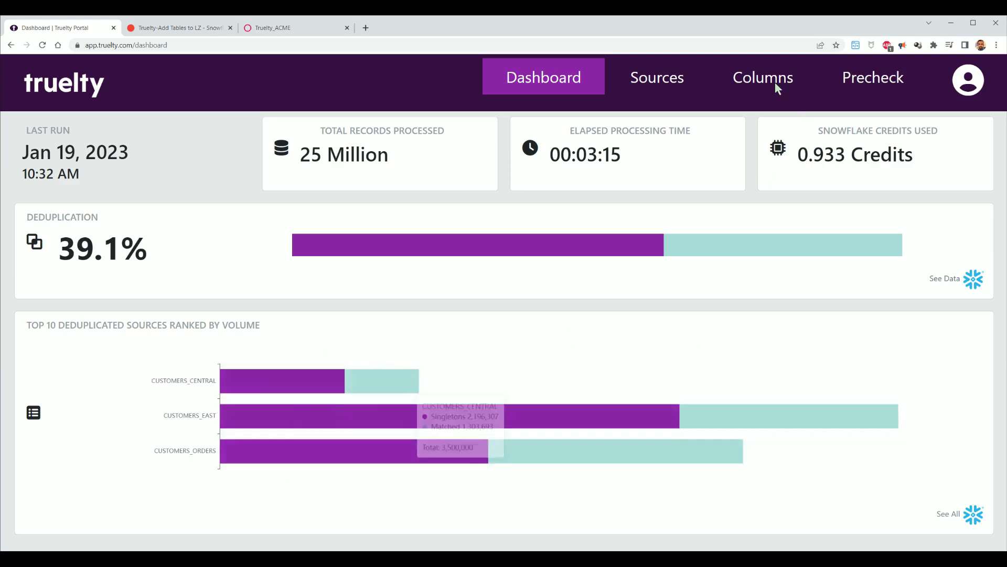
{"action": "left_click", "coordinate": [650, 84]}
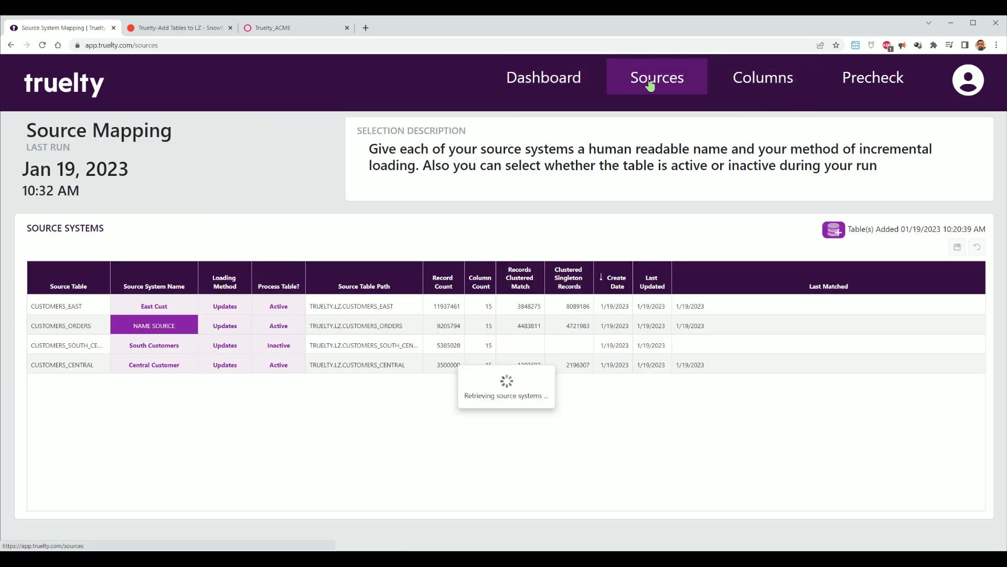